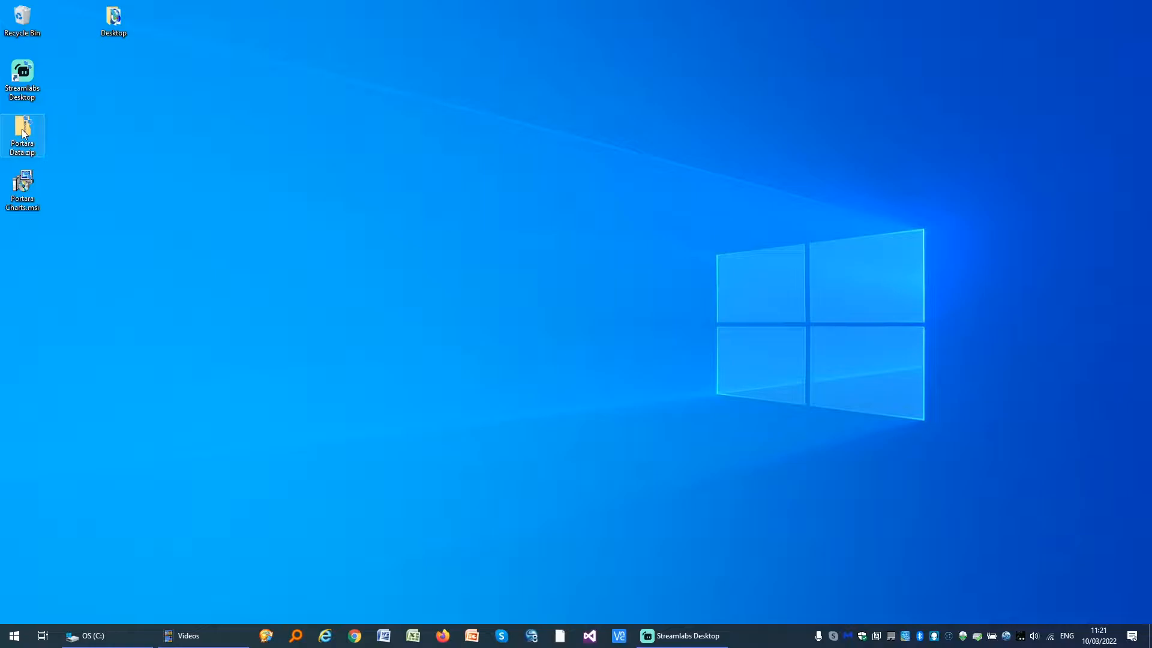
Step: Try to copy the Portara Data folder from the desktop's Portara Data.zip to the C: drive, and close the archive window
double_click(44, 126)
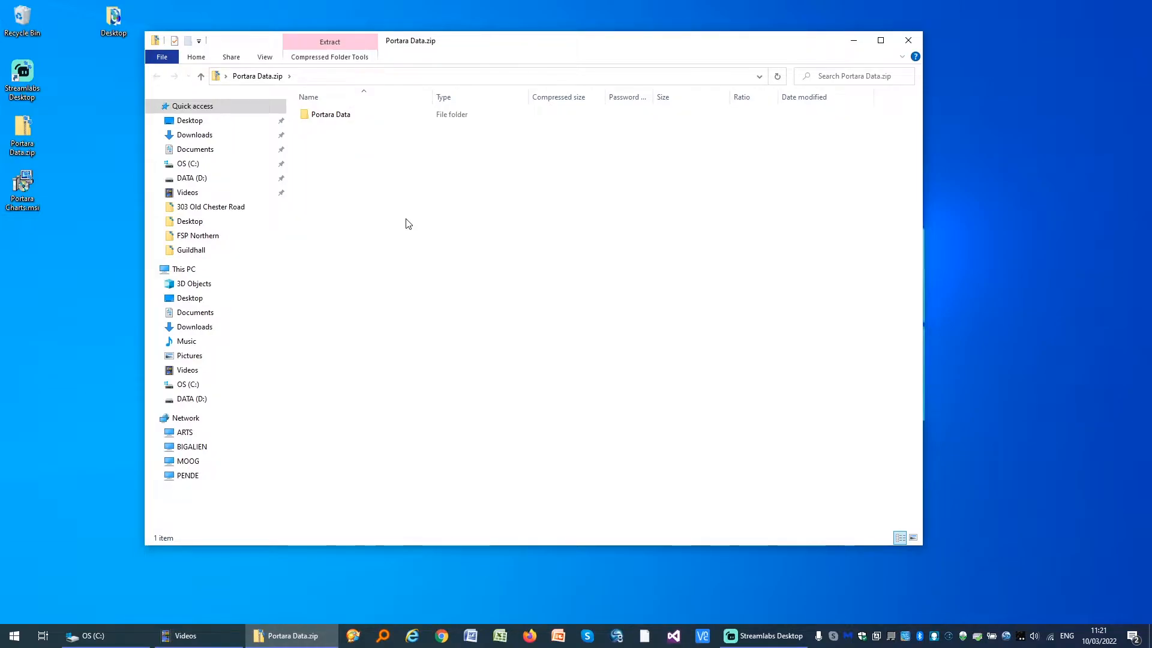
click(90, 635)
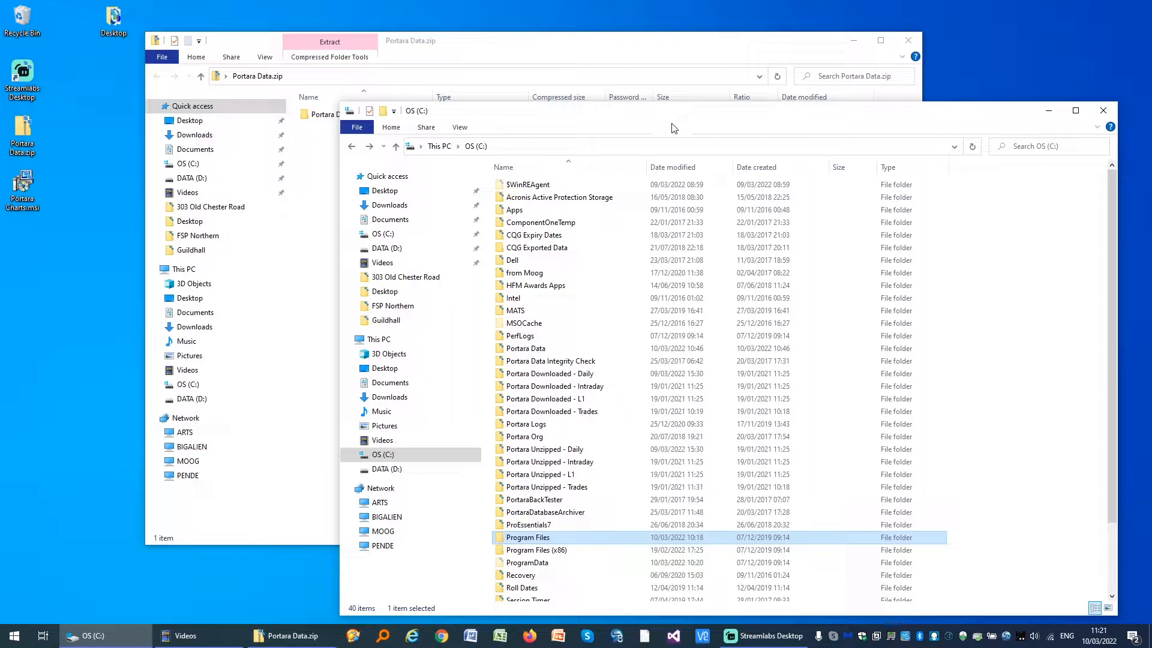
drag(670, 114, 599, 139)
click(534, 42)
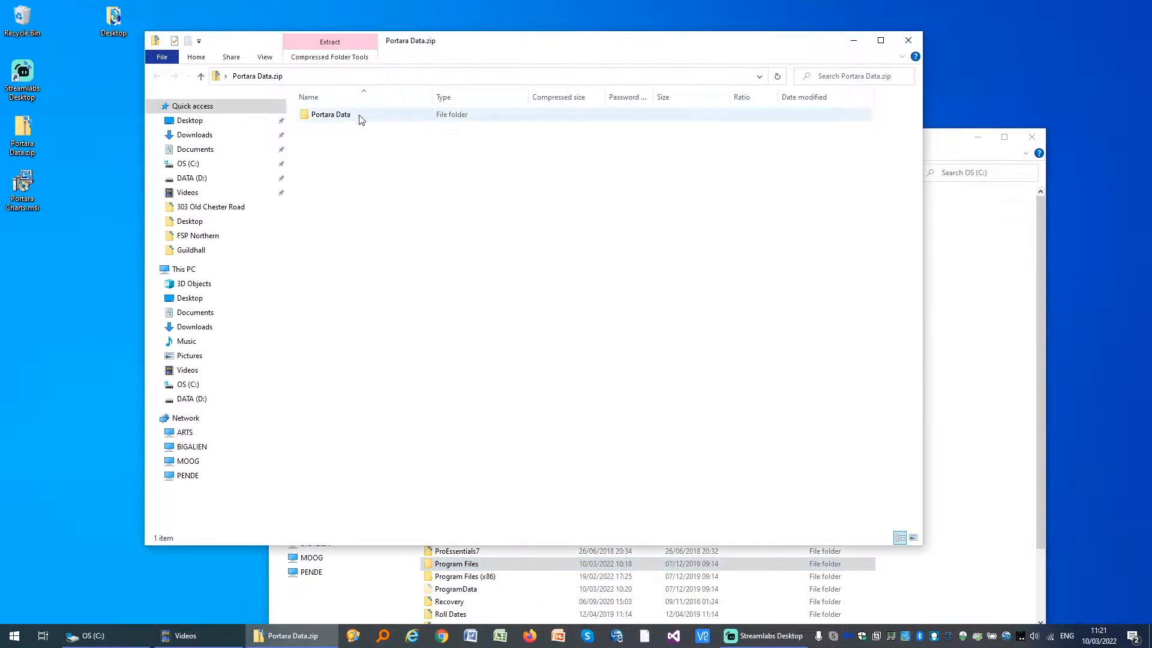
click(345, 119)
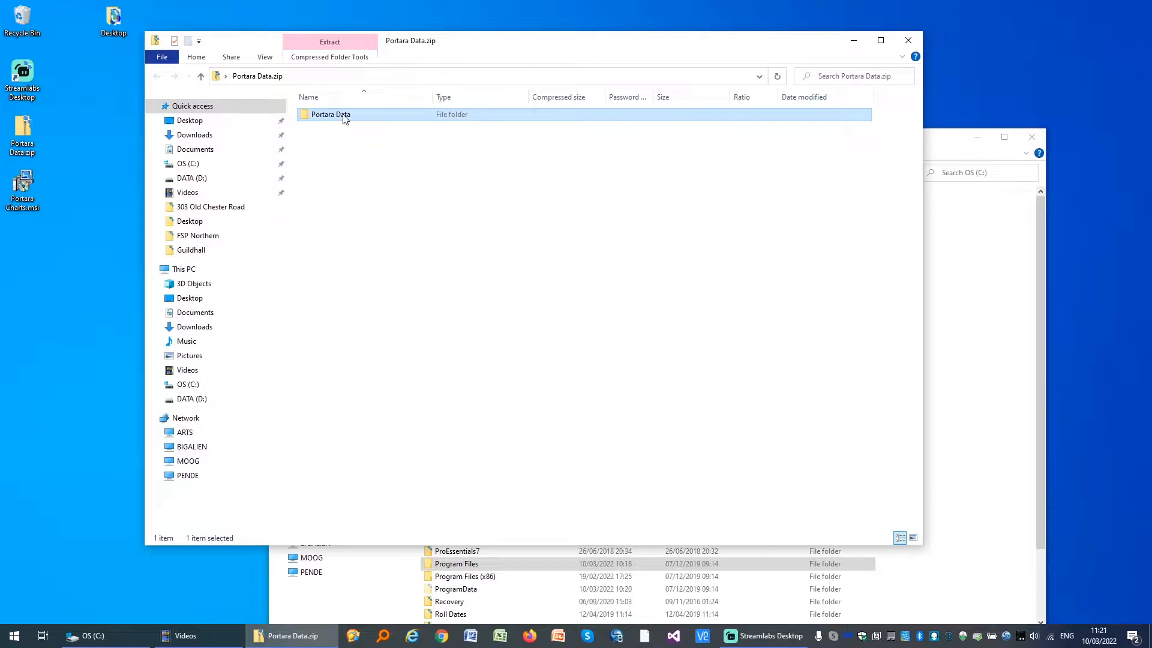
drag(346, 119, 789, 267)
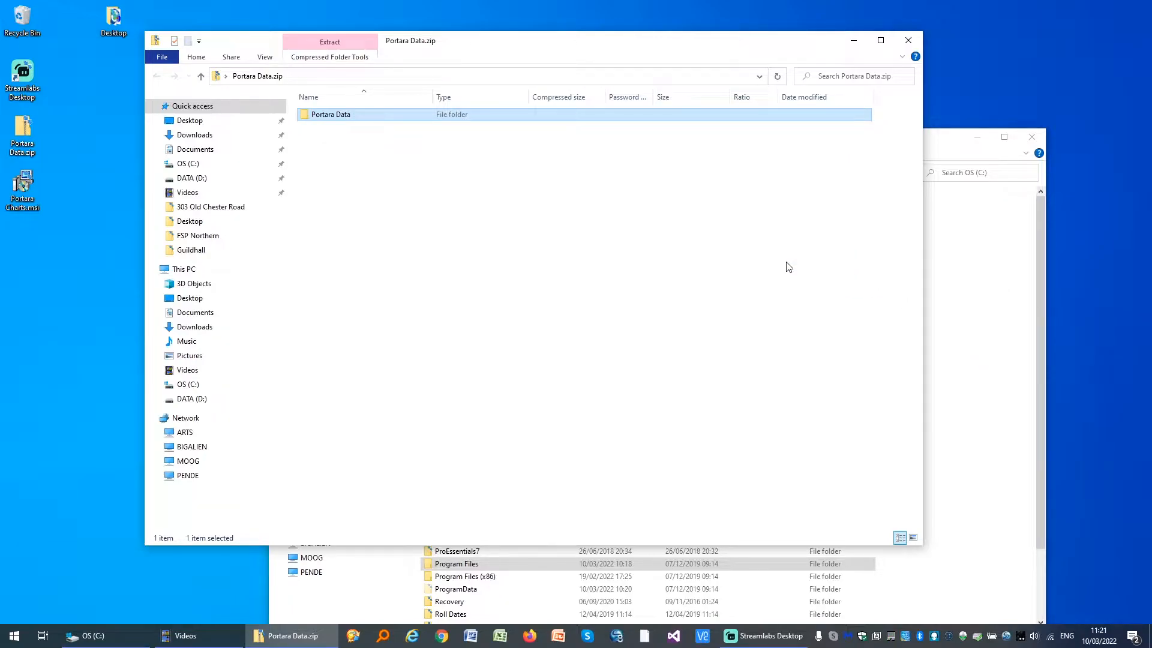
click(909, 40)
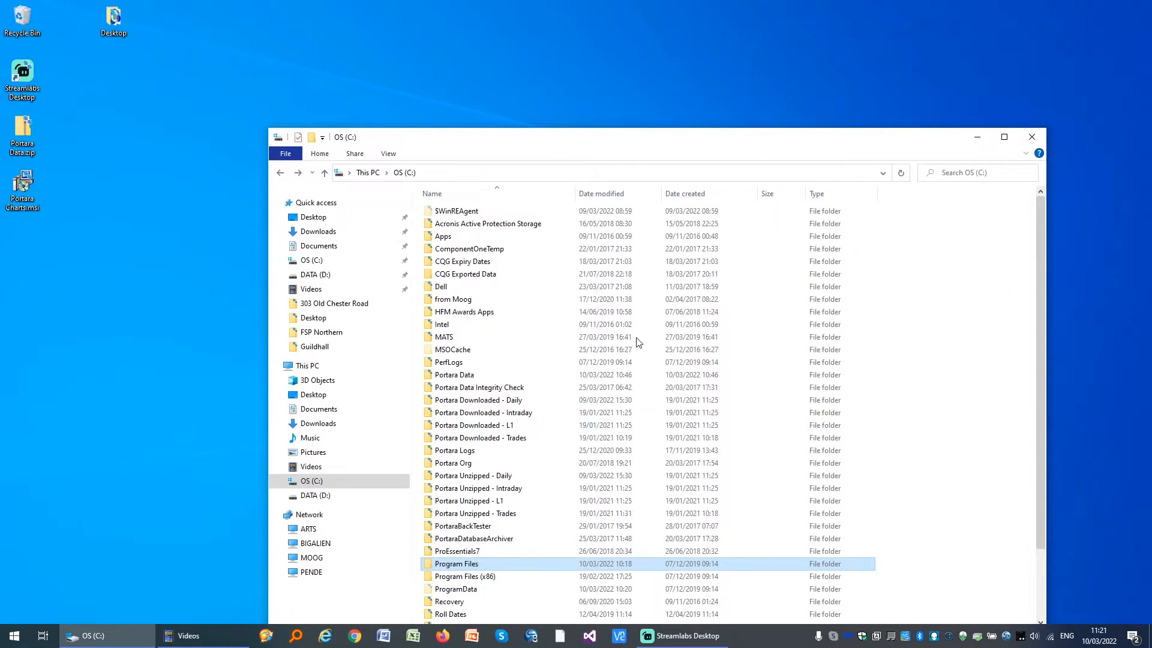
Step: Examine the contents of the Futures folder inside Portara Data on the C: drive, and minimize the window
drag(698, 149, 658, 79)
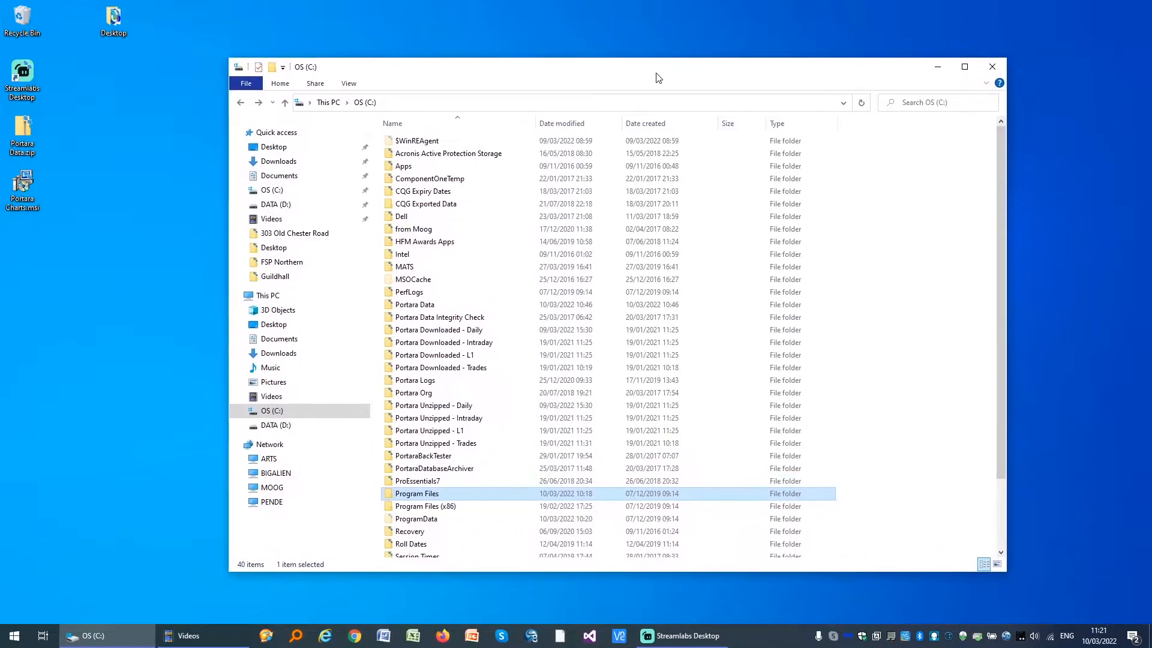
double_click(418, 306)
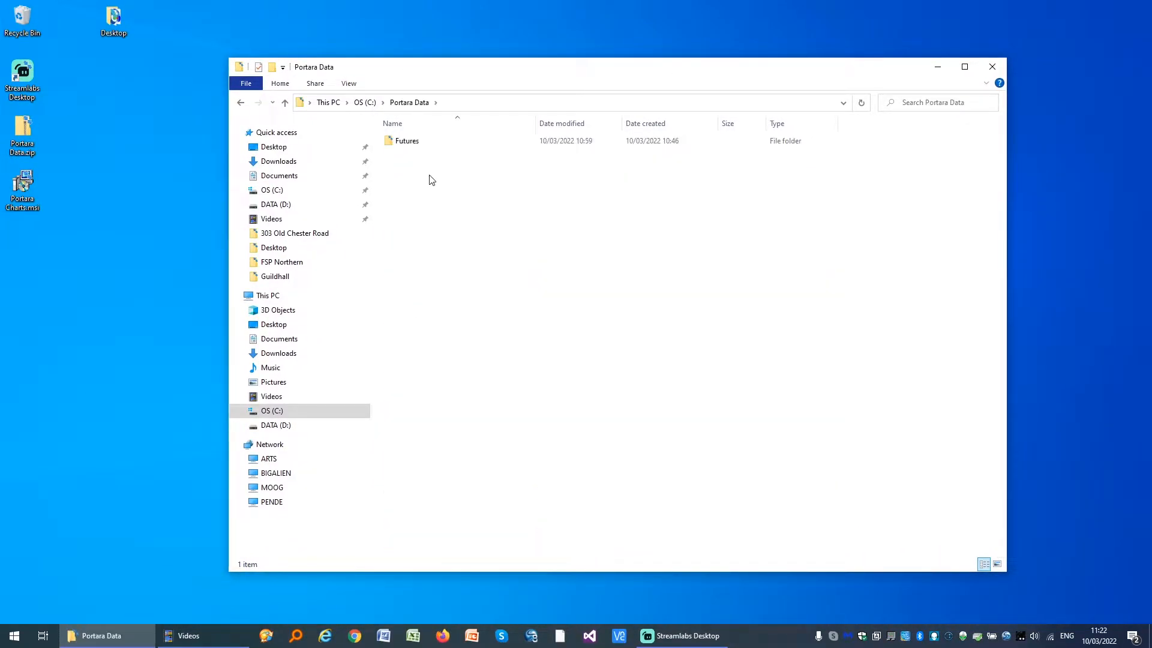
click(418, 143)
double_click(418, 142)
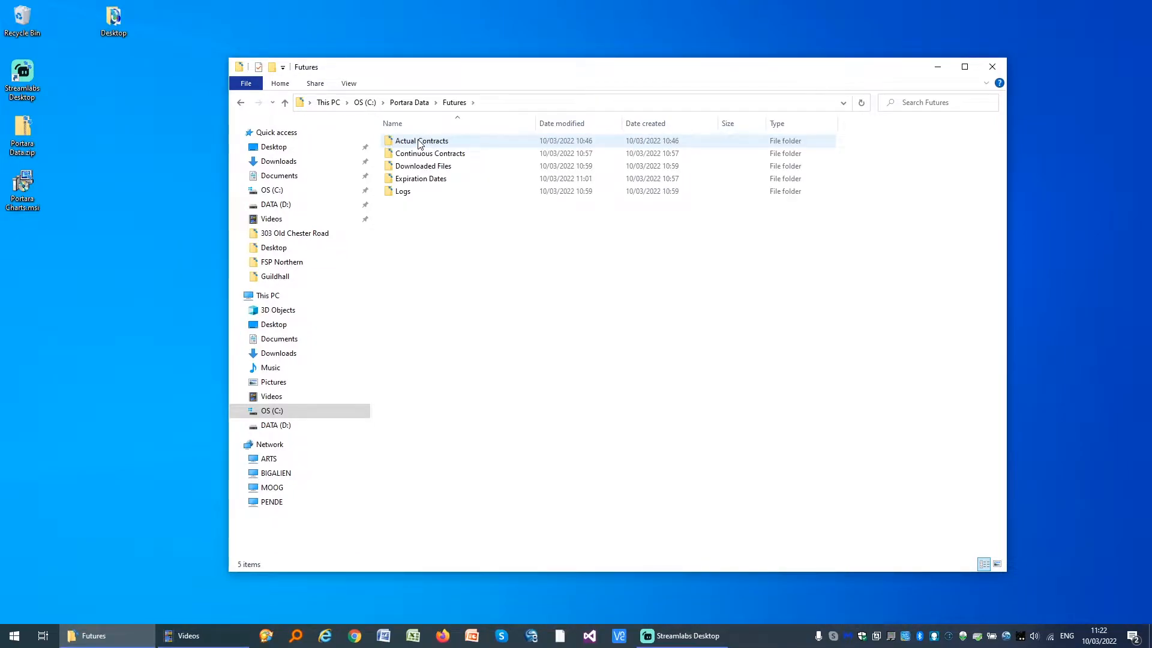
click(938, 73)
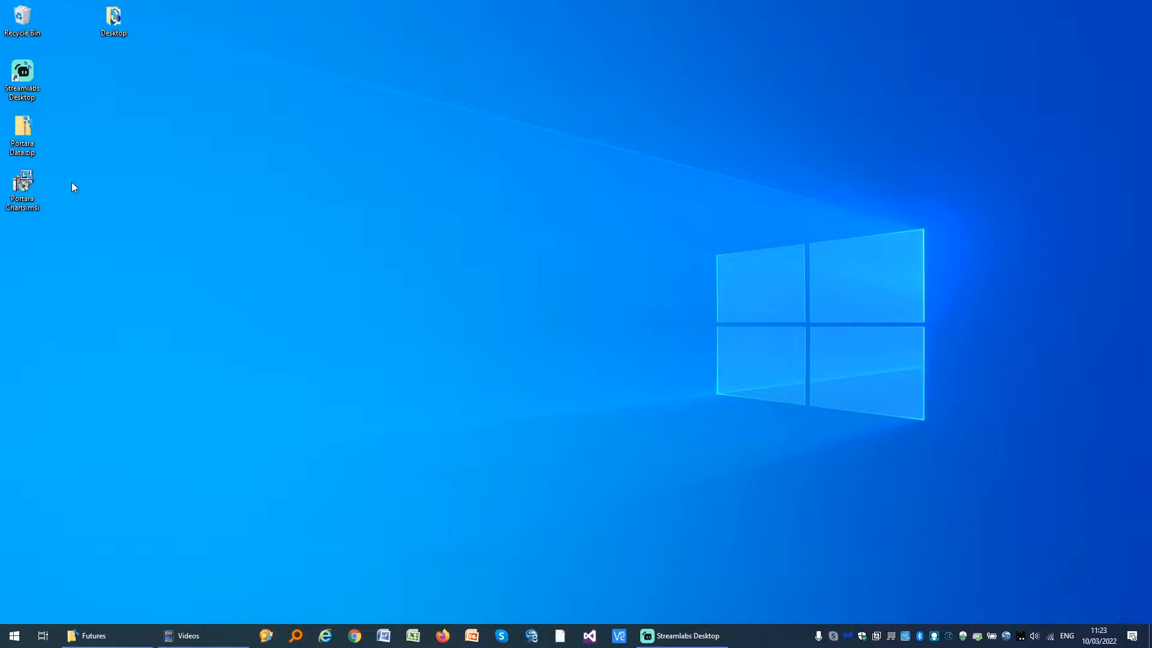
Step: Install Portara Charts from Portara Charts.msi on the desktop, completing the setup wizard
double_click(24, 187)
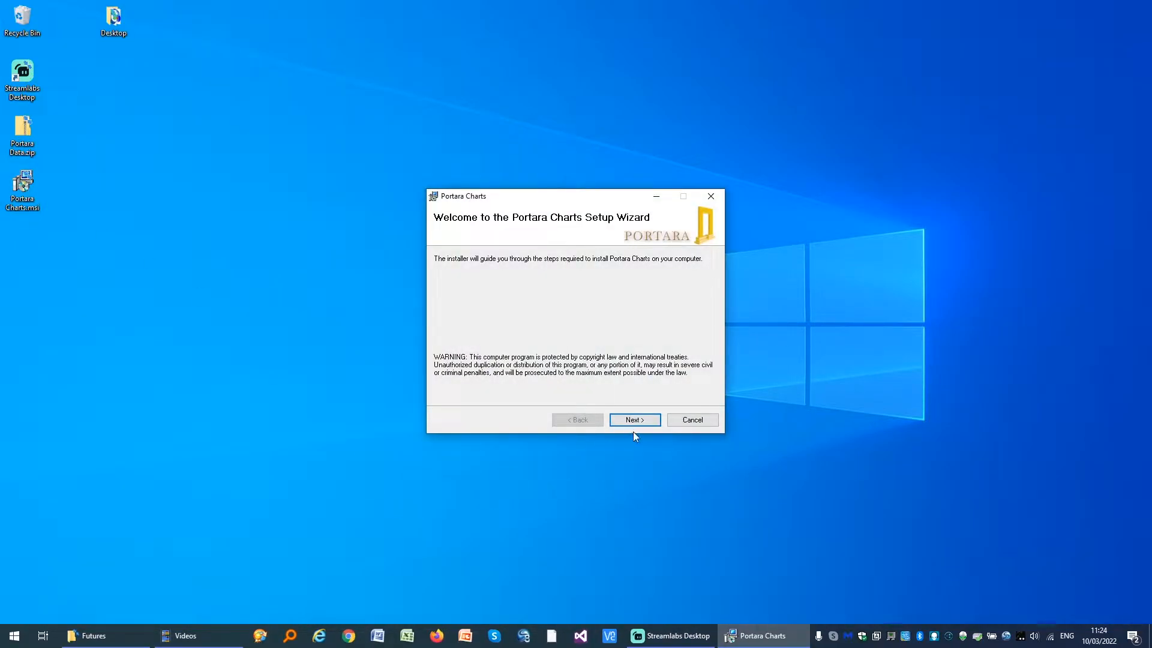
click(639, 421)
click(571, 397)
click(629, 420)
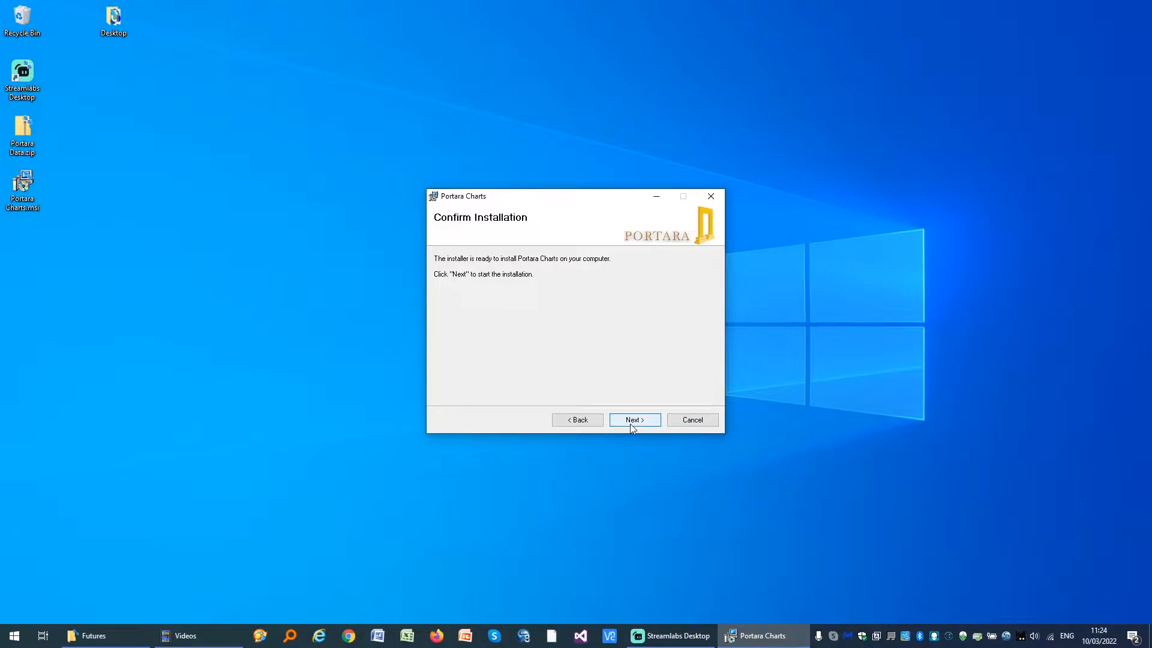
click(630, 421)
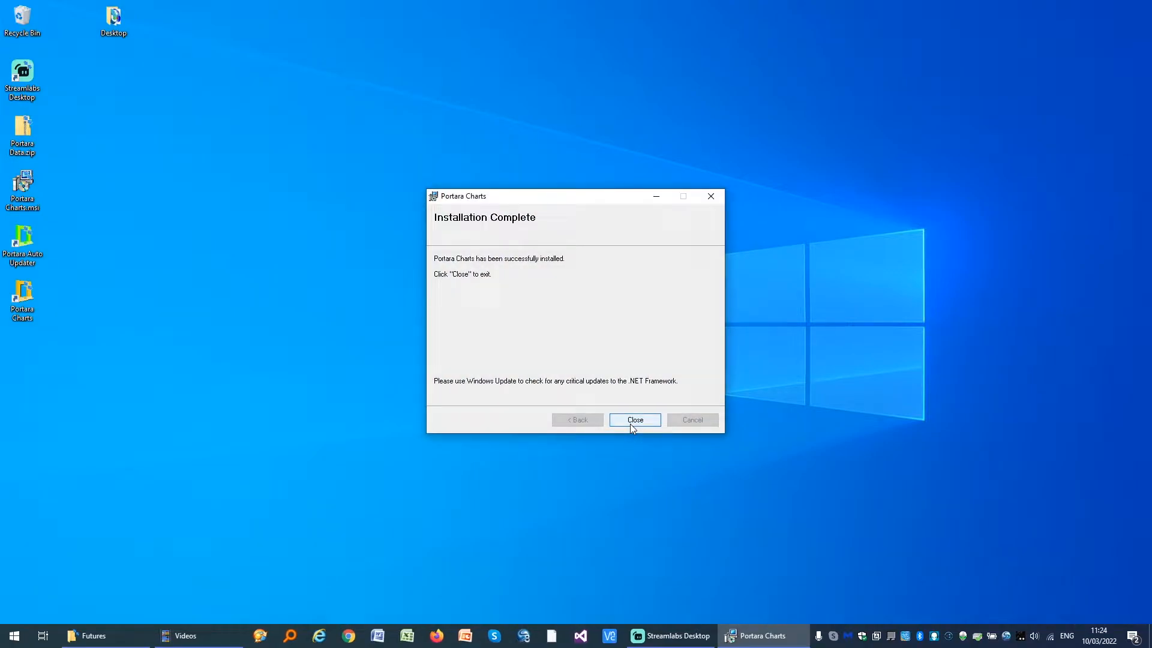
click(631, 422)
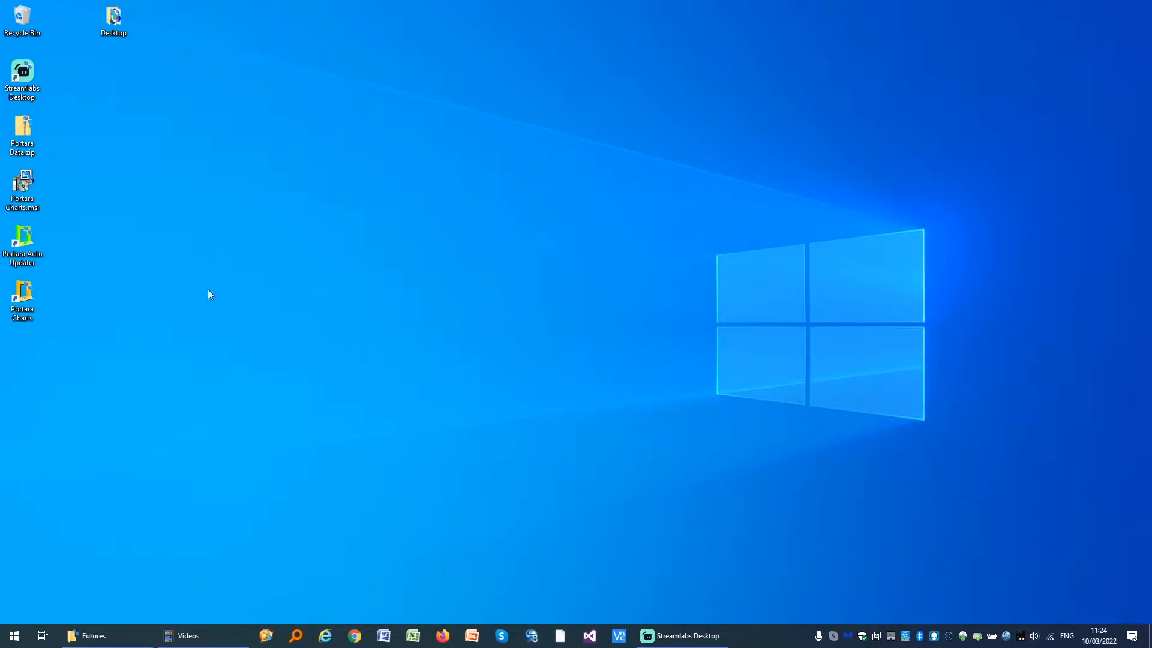
Step: Launch Portara Charts, enter the logon username and password, and accept the License Agreement to continue
double_click(28, 298)
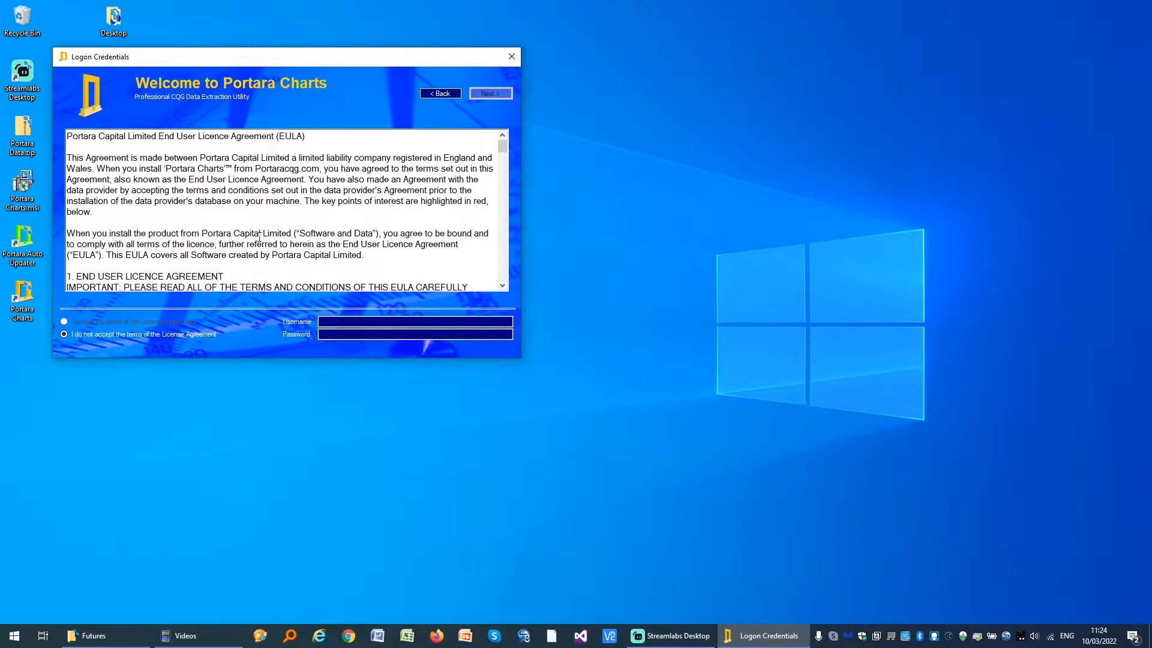
click(338, 320)
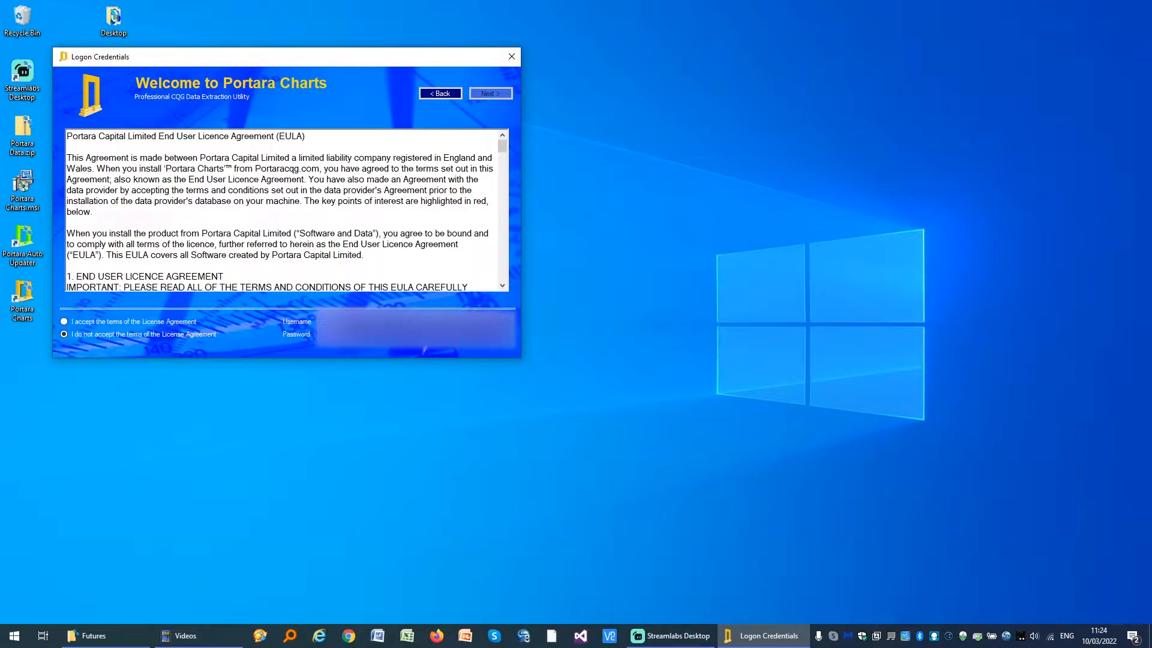
click(167, 322)
click(487, 94)
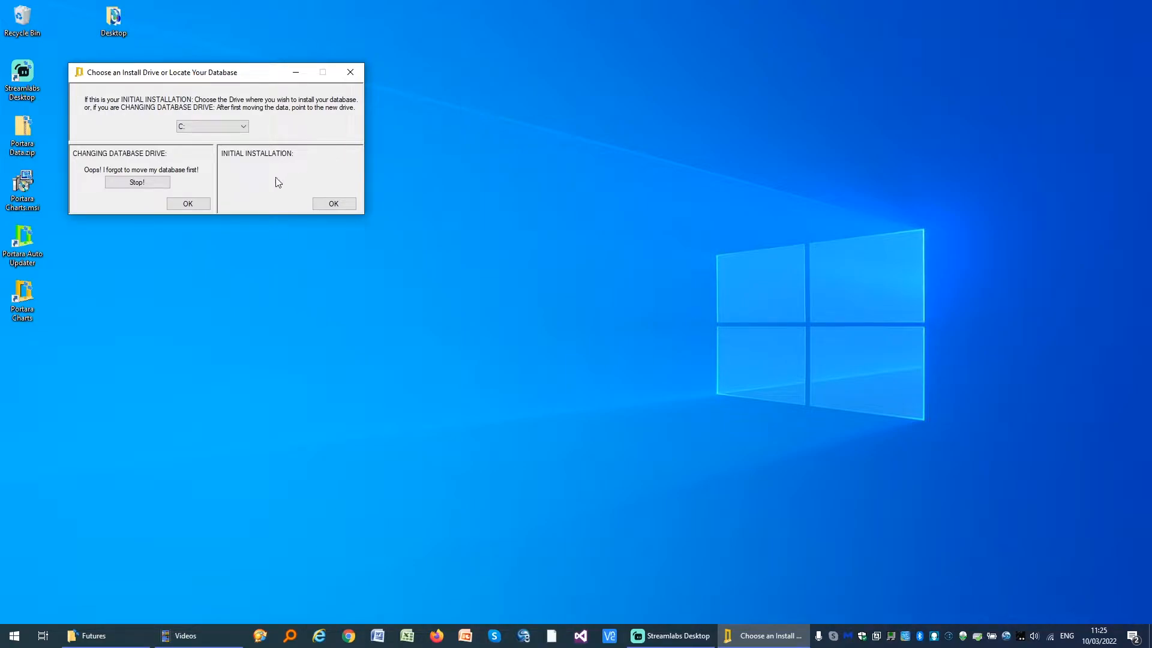
Step: Confirm drive C: for the initial database installation and move the main Portara Charts window away from the screen corner
click(332, 204)
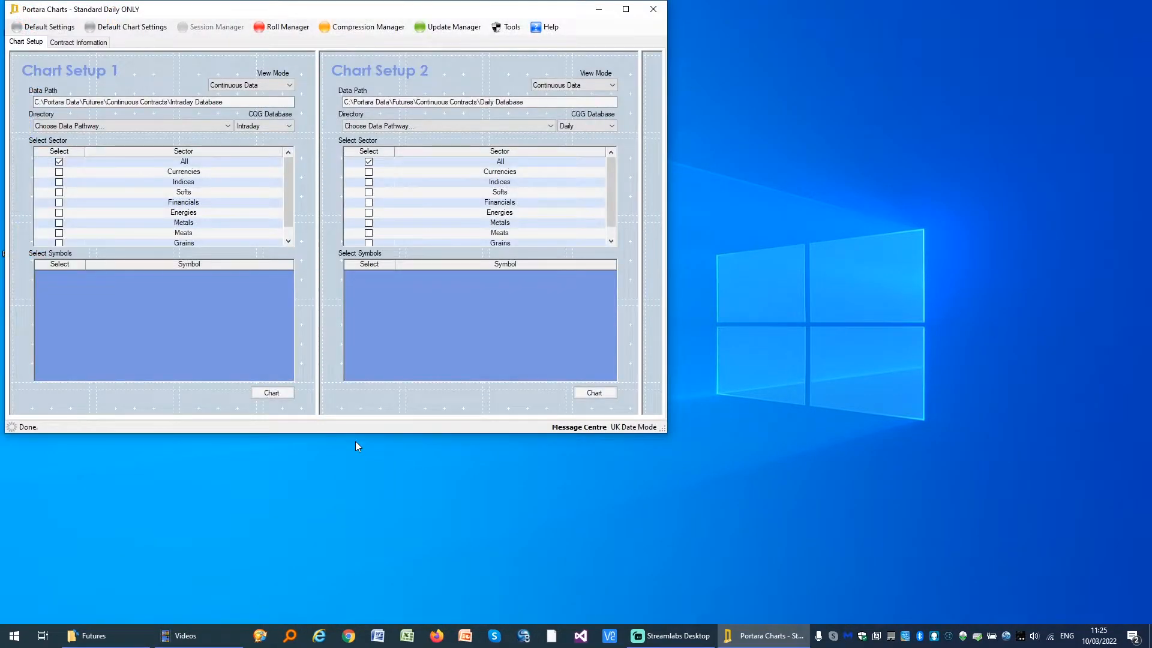
drag(304, 10, 467, 90)
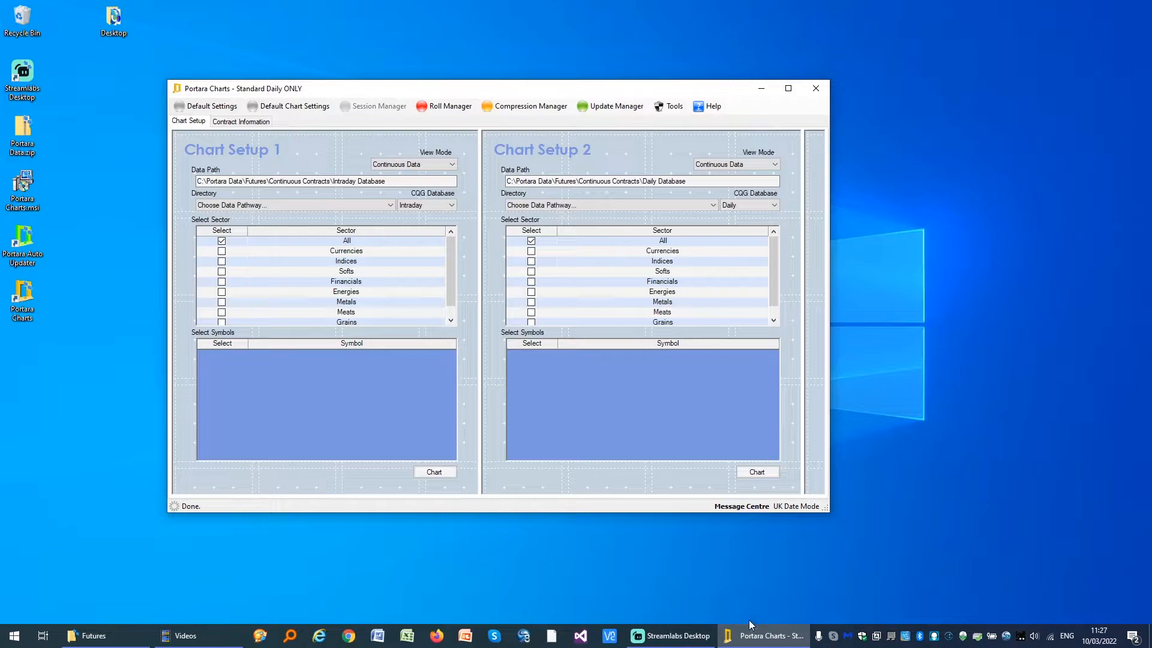
Step: Force a database index of the actual contracts with the Index All option, and finish the indexing
click(674, 108)
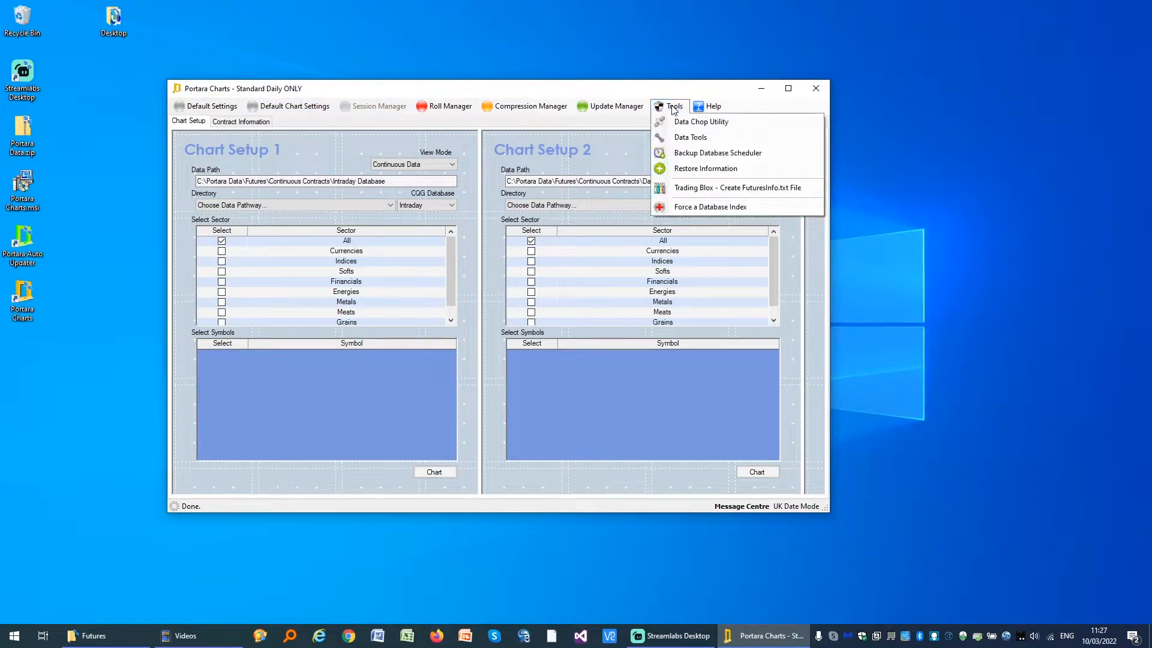
click(710, 207)
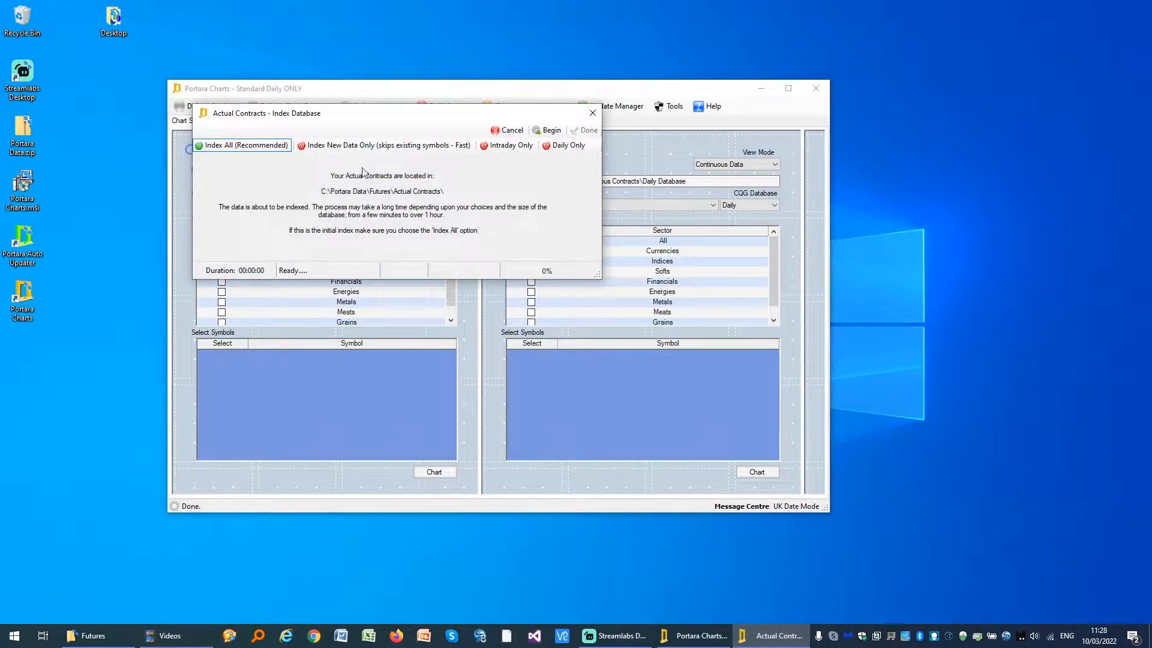
click(552, 132)
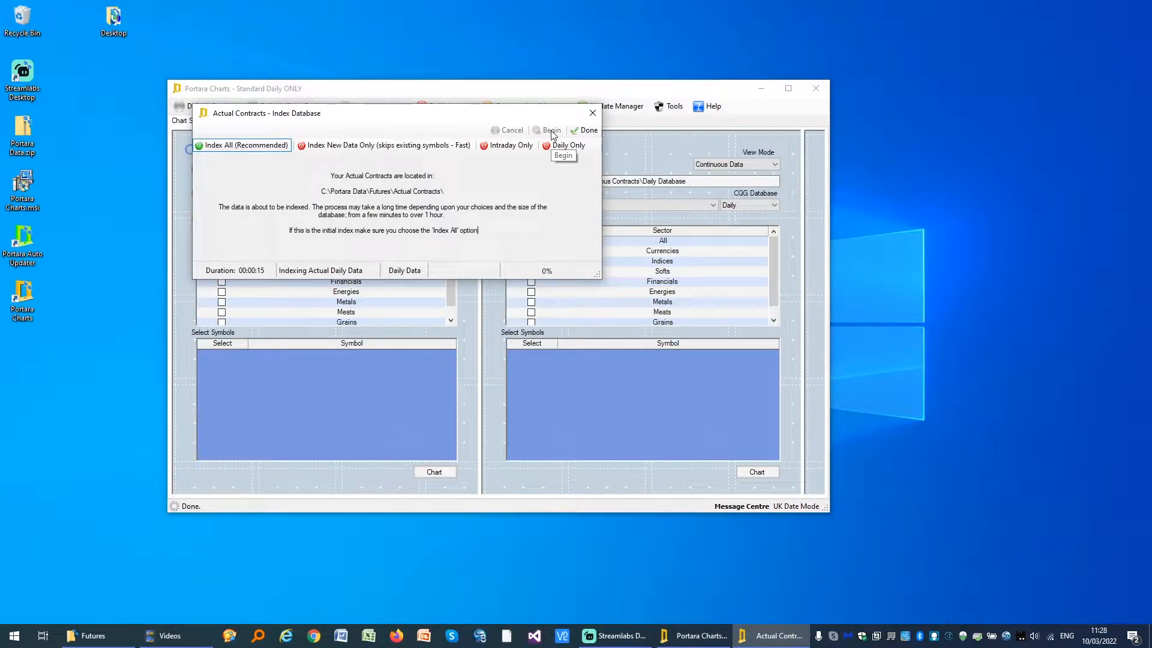
click(582, 131)
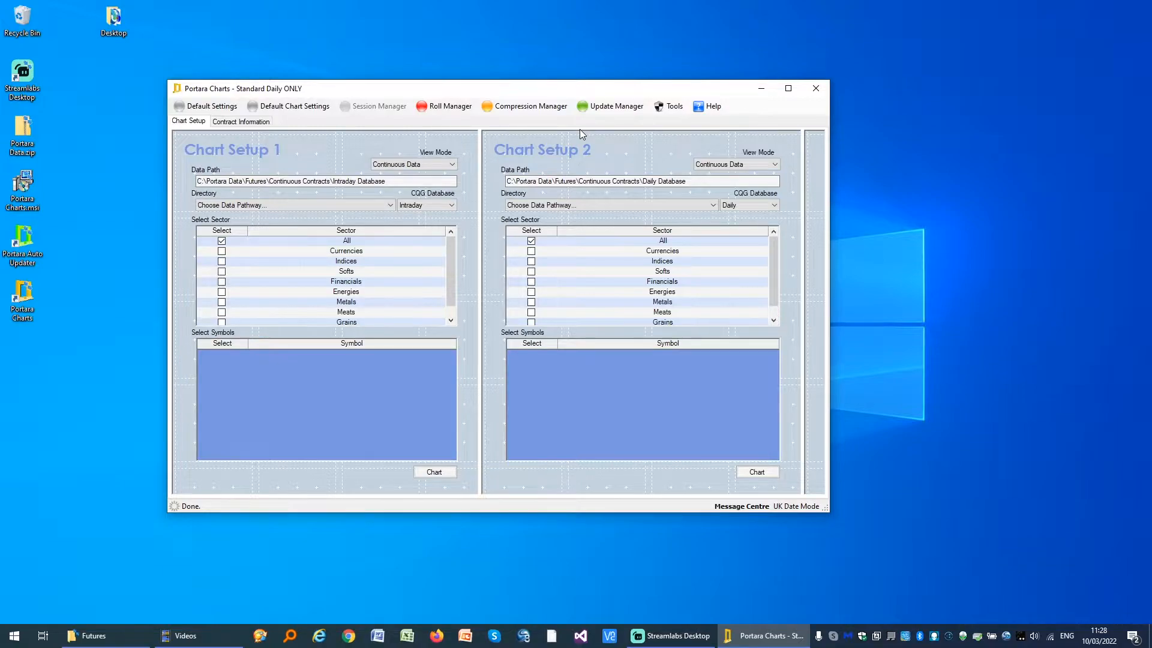
Step: Turn off the voice sound prompts in the default settings
click(203, 107)
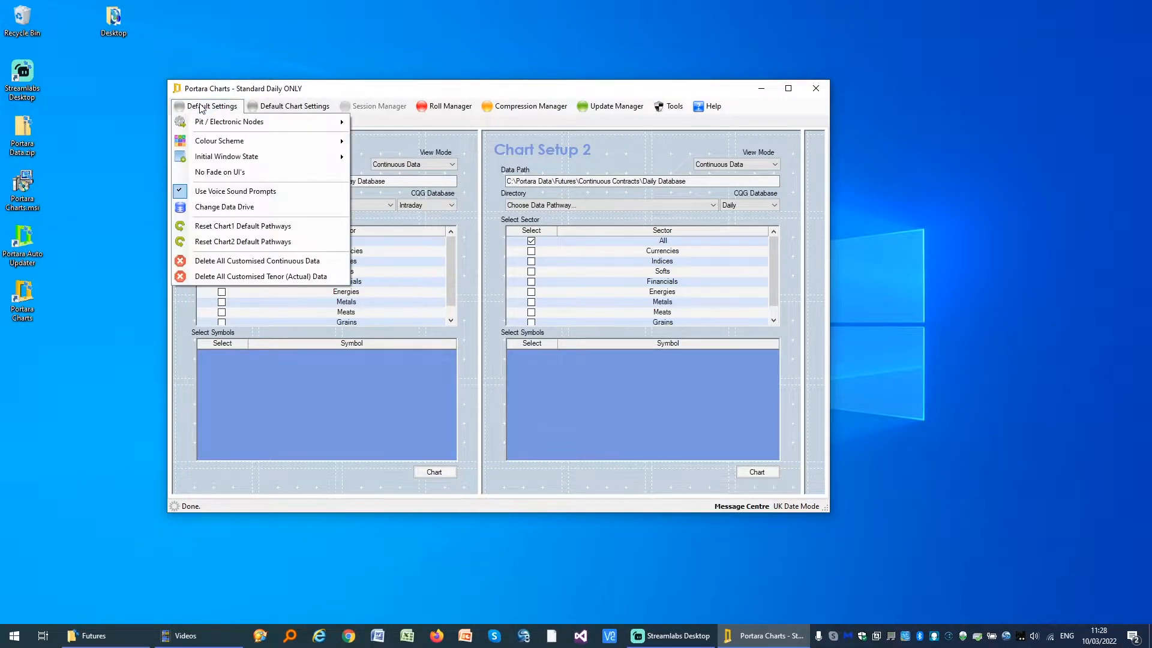
click(219, 194)
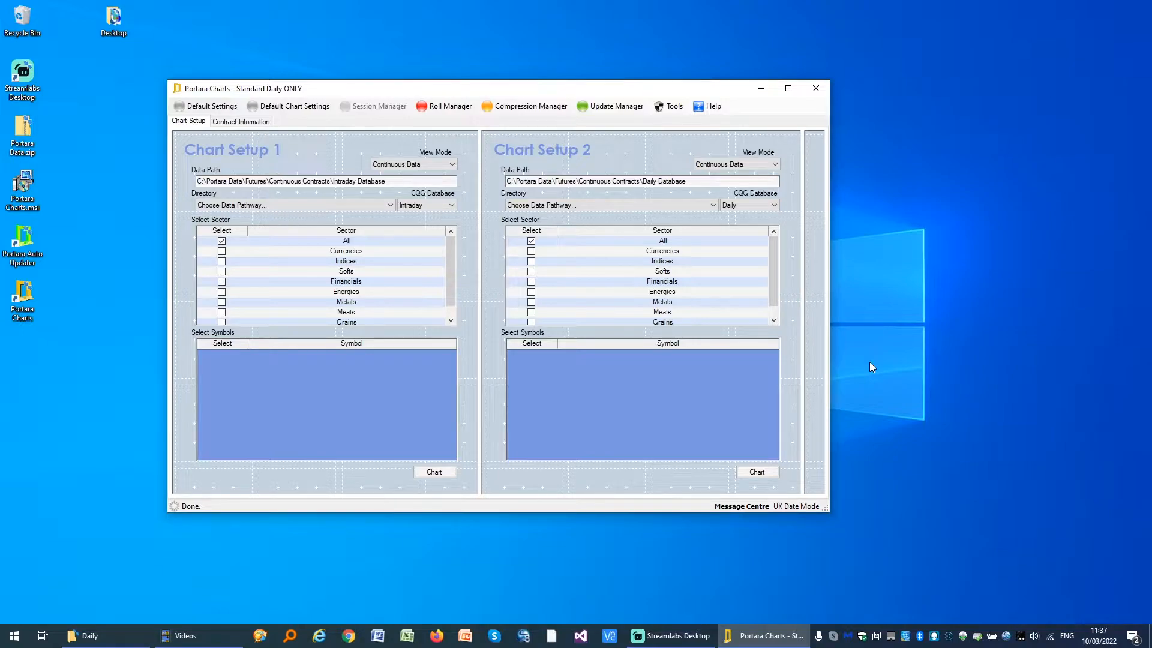
Step: Run the CQG Daily Update Service on the actual databases in Update All mode, and close the update manager
click(612, 106)
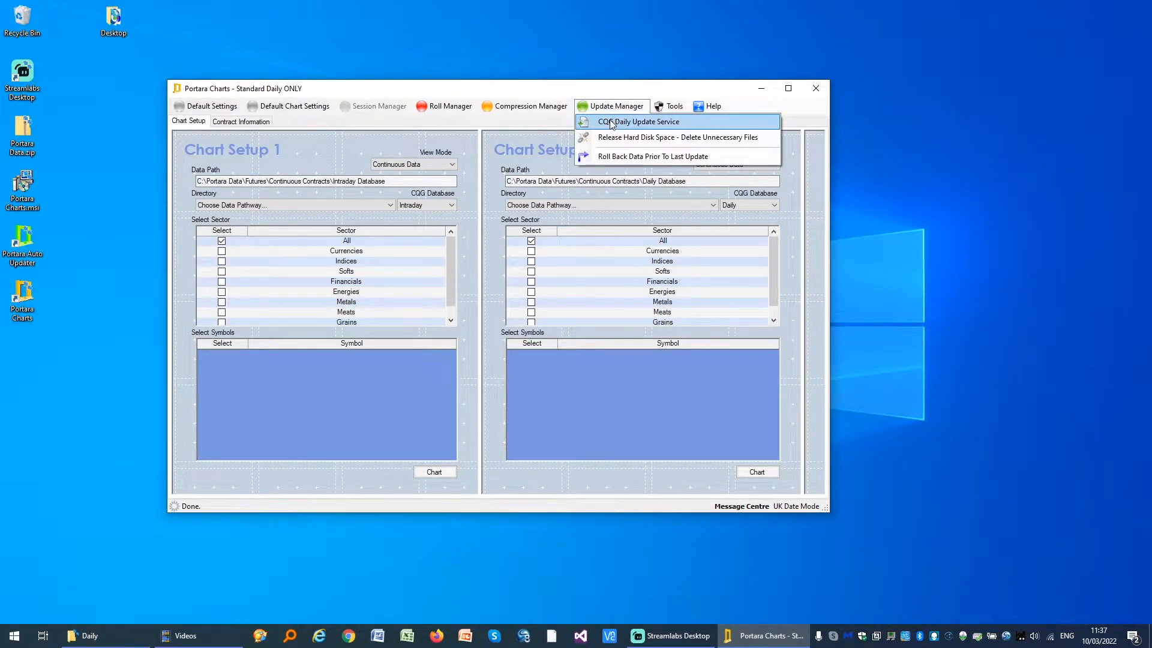
click(602, 124)
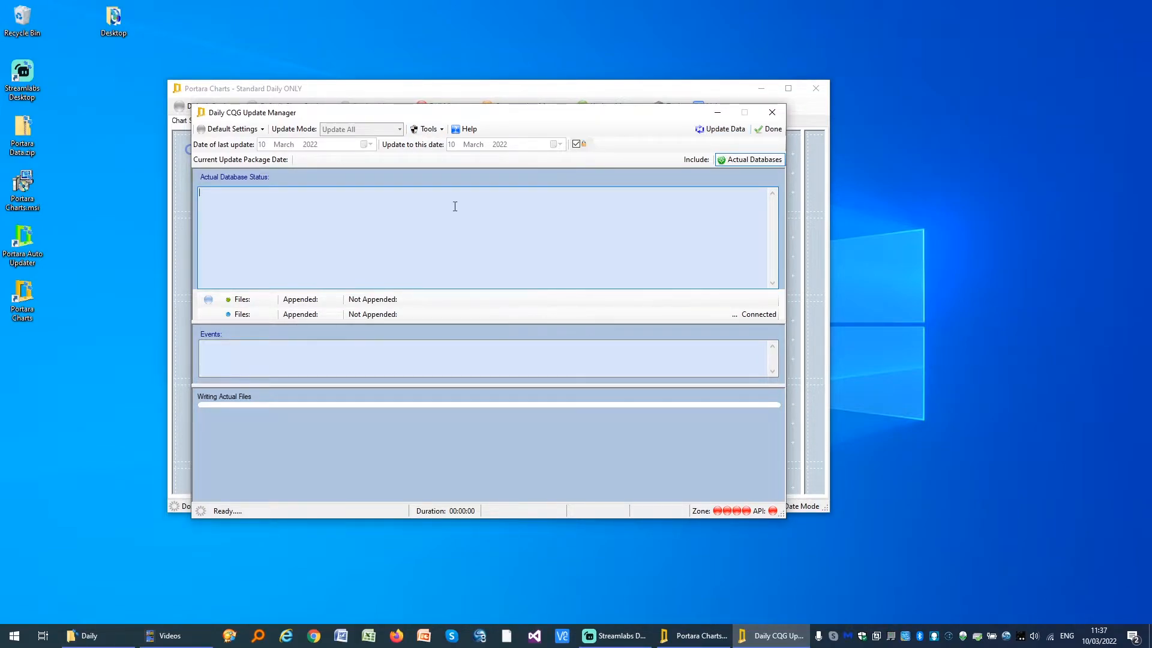
click(715, 130)
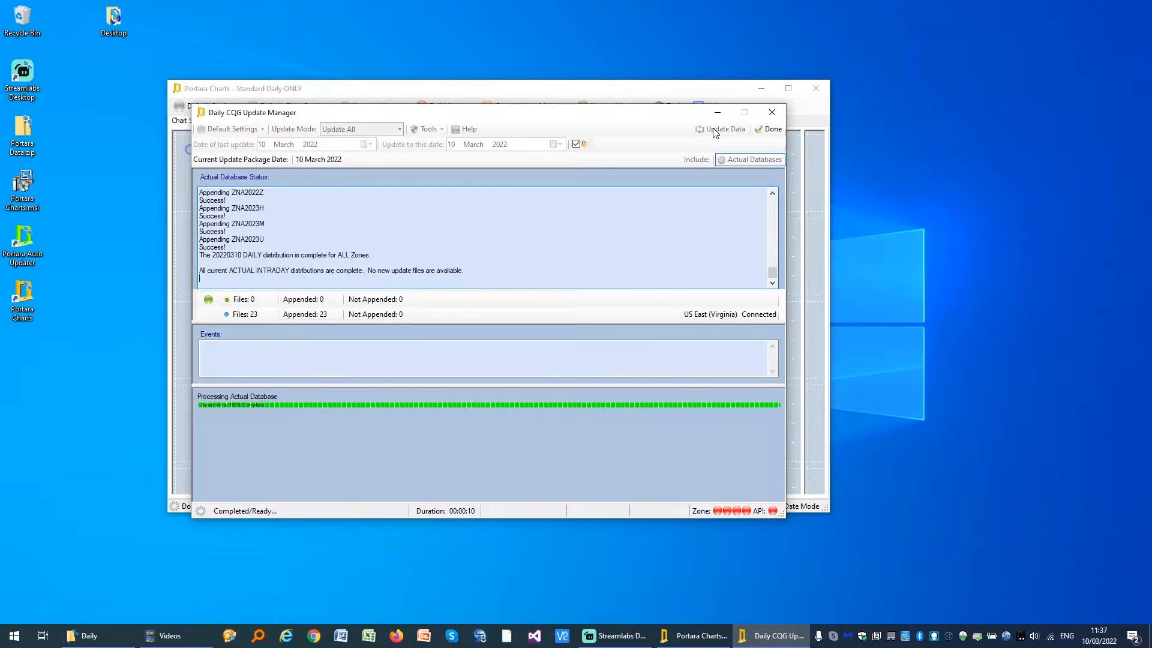
click(773, 129)
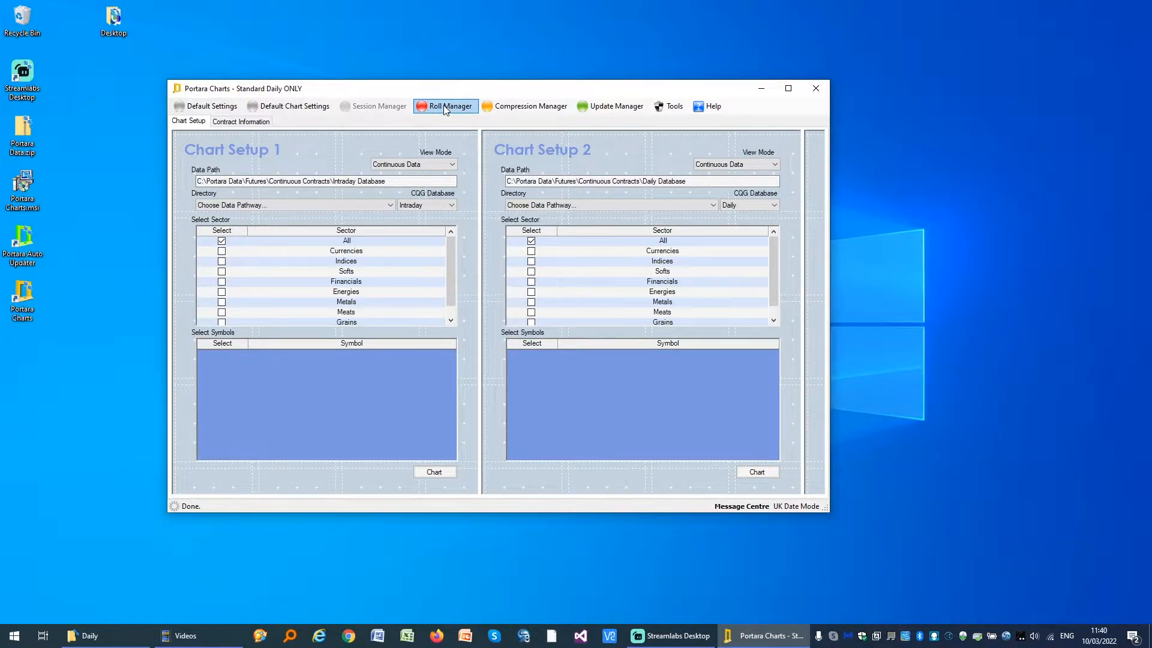
Step: Open the Roll Manager, enlarge its window, and make the file-writing status pane taller
click(507, 50)
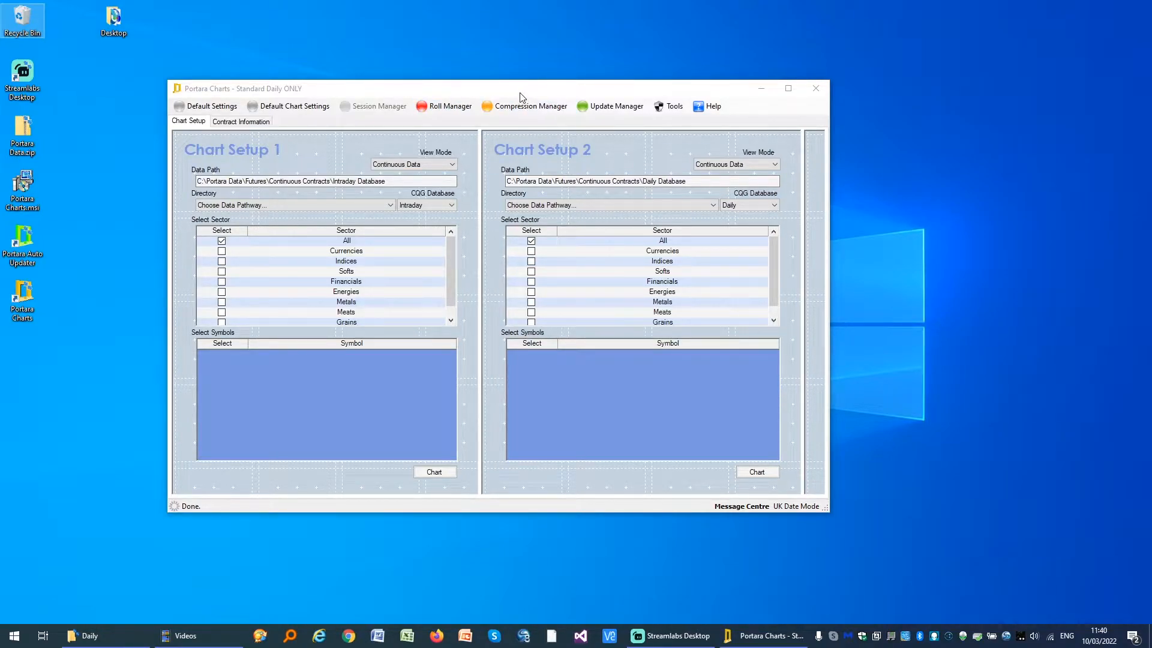
click(520, 95)
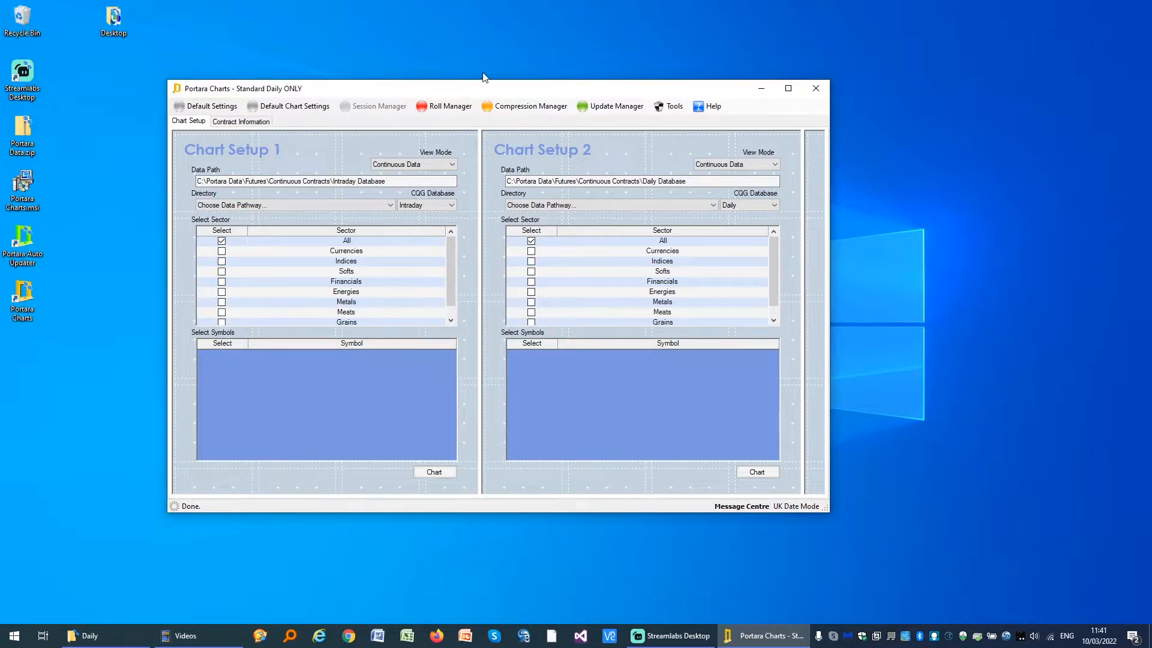
click(441, 108)
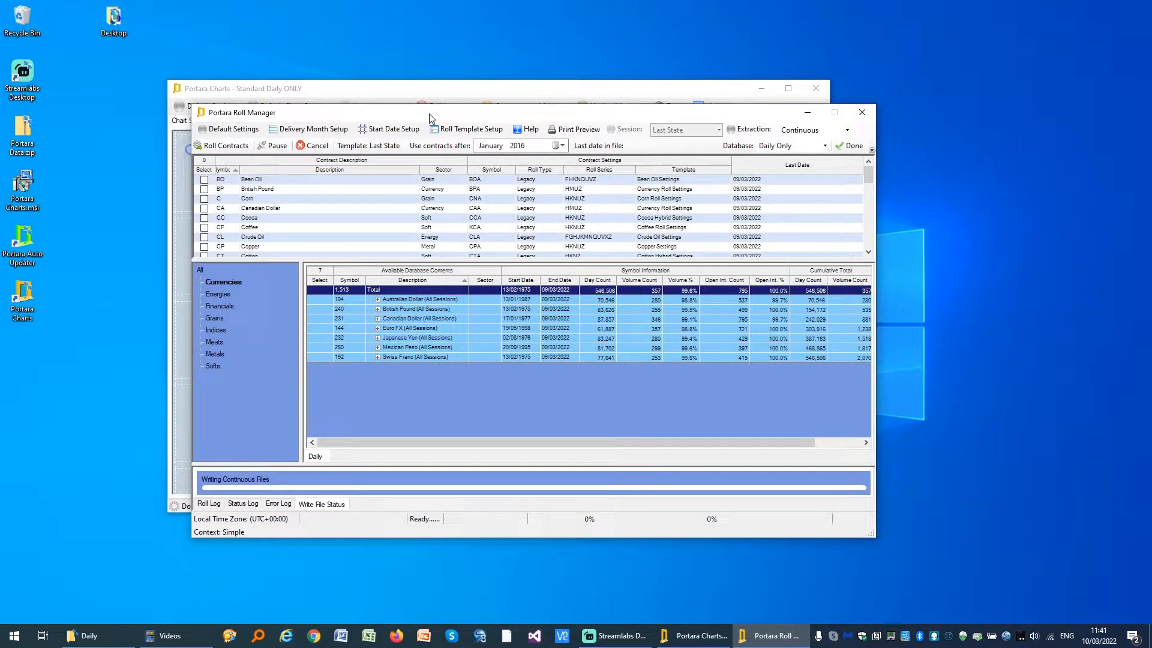
drag(428, 113, 348, 68)
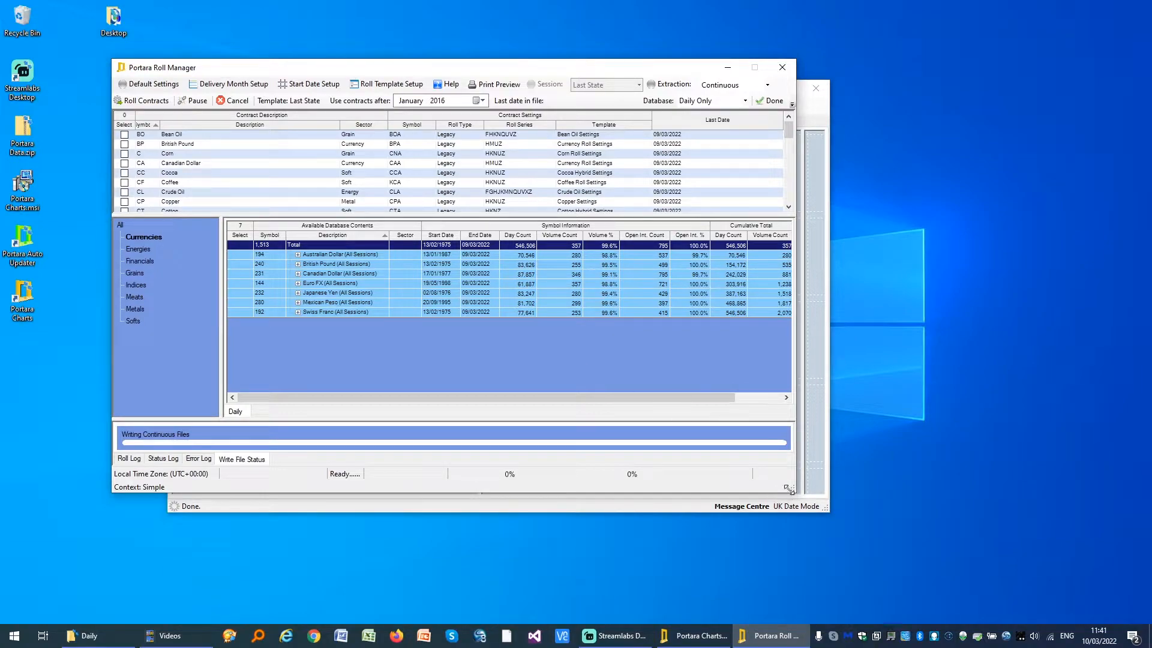
drag(790, 493, 943, 558)
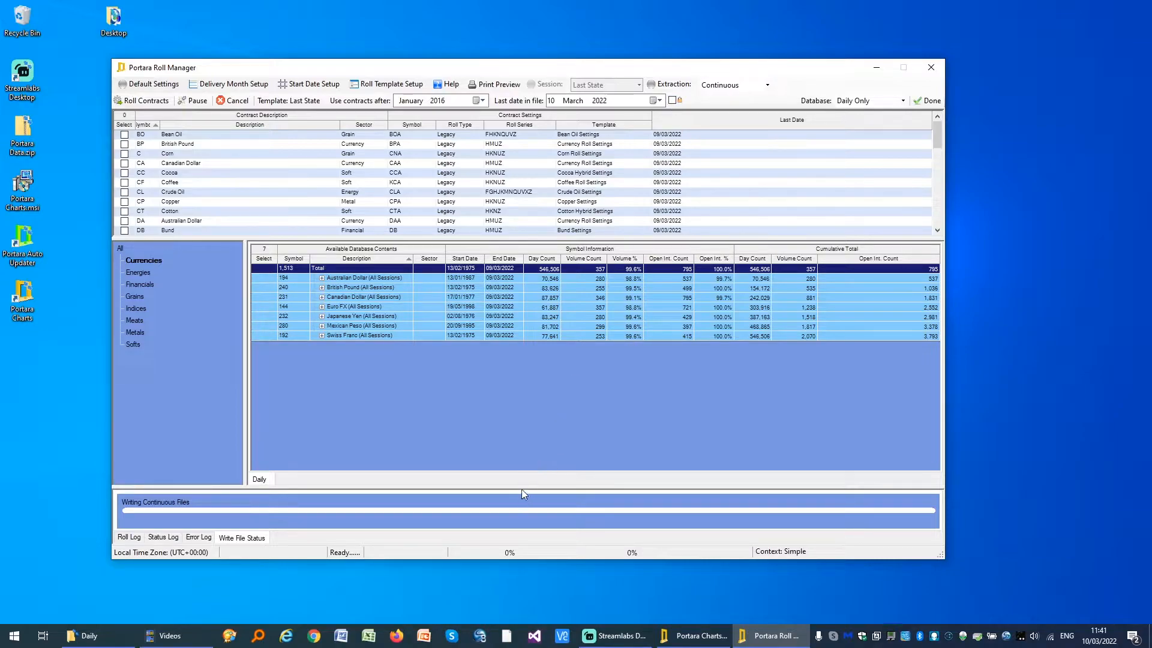
drag(522, 488, 522, 393)
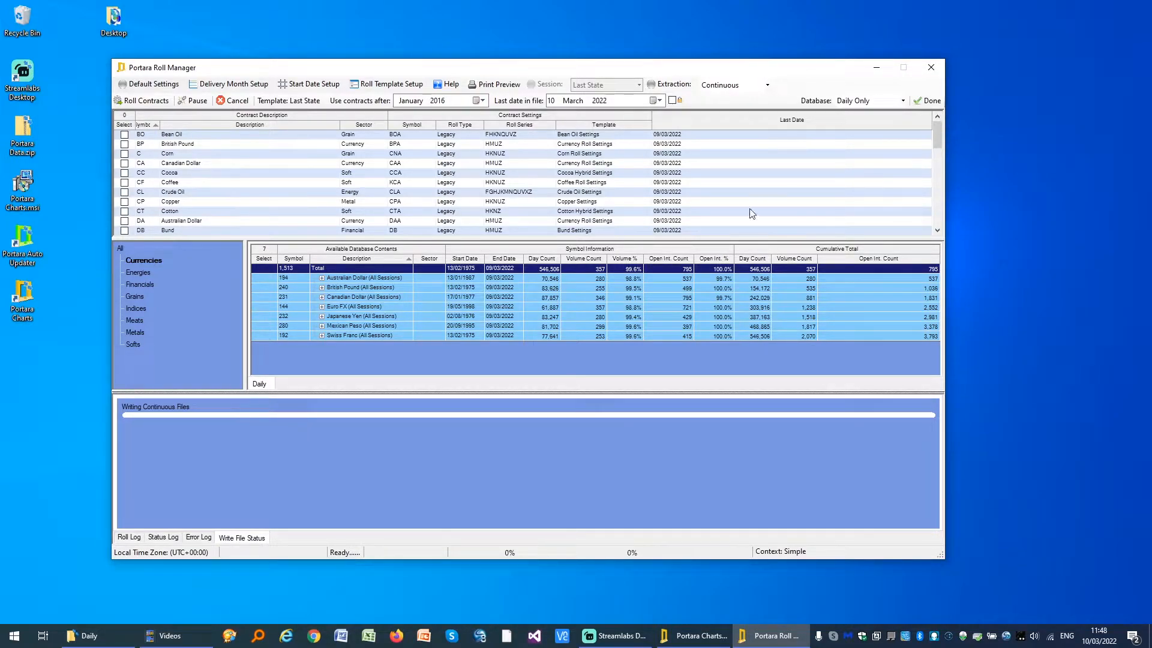
Step: Set an individual start date of 01 January 1989 for Gasoil (QP) in the start date setup, and save it
click(314, 87)
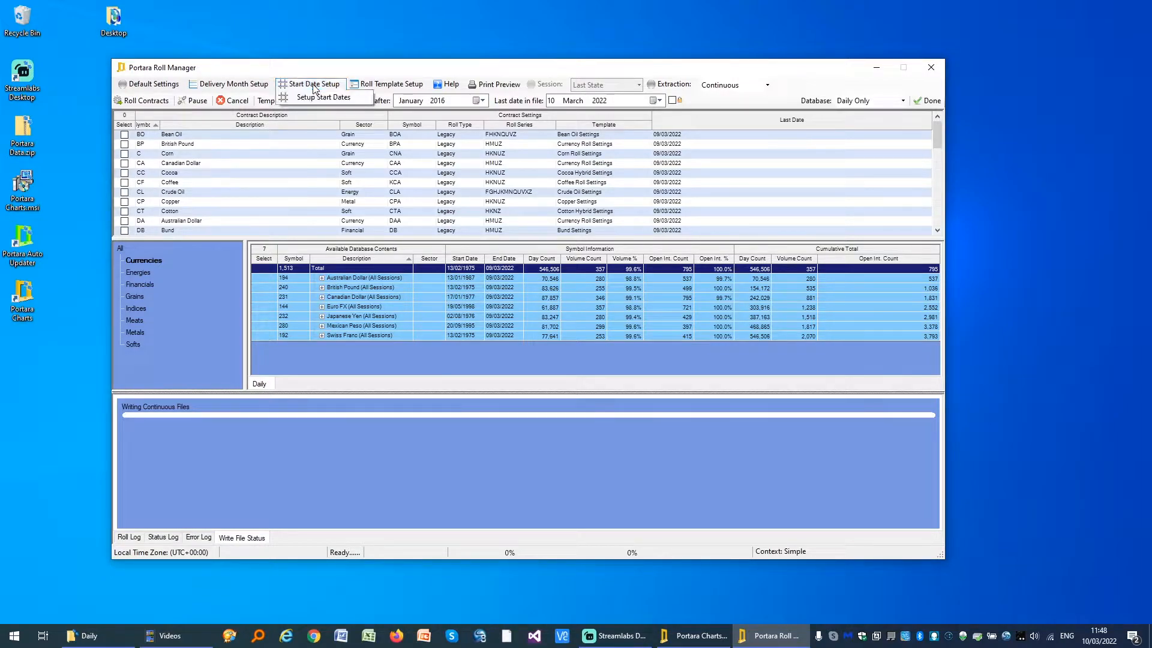
click(318, 100)
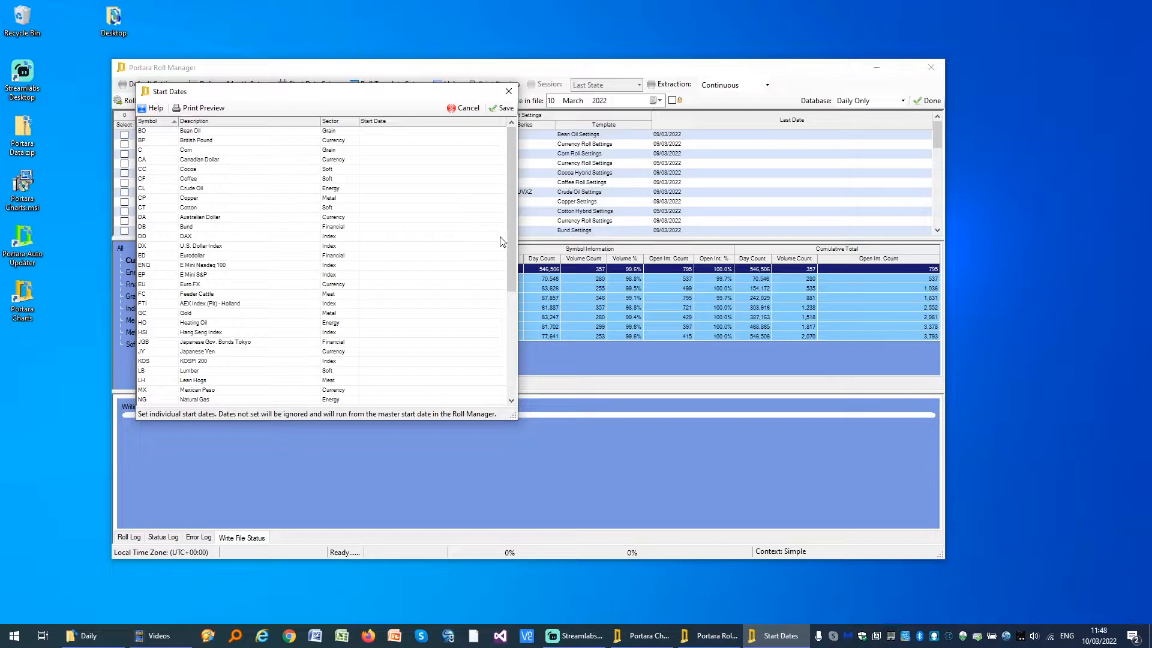
drag(511, 258, 512, 372)
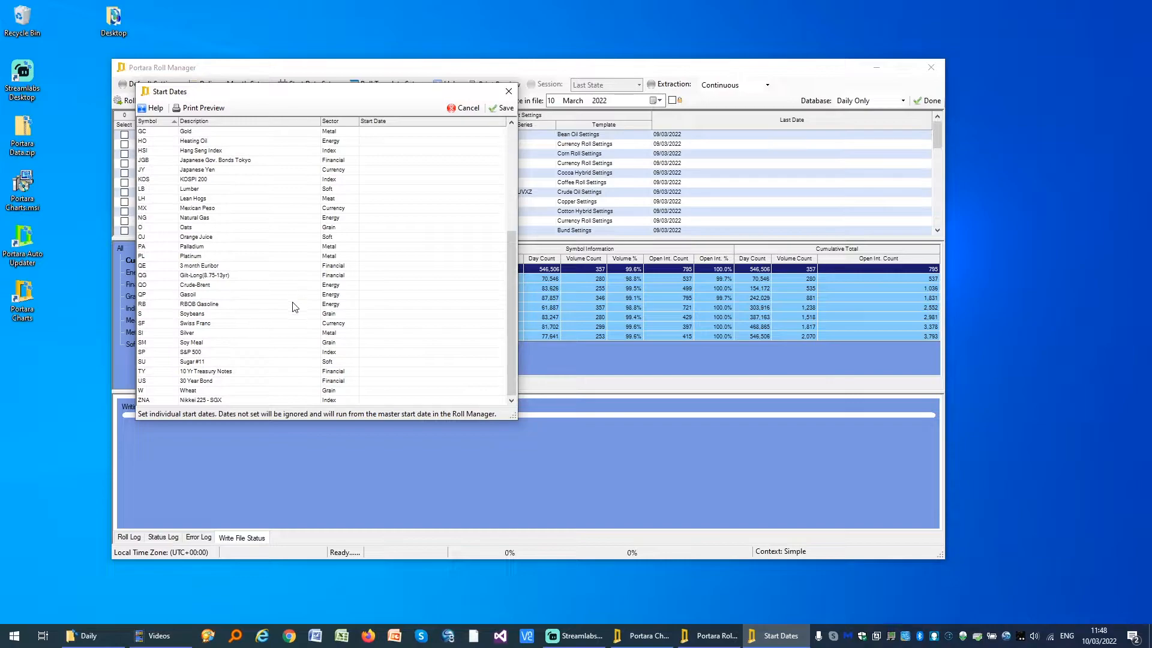
click(397, 296)
click(500, 295)
click(424, 310)
click(422, 311)
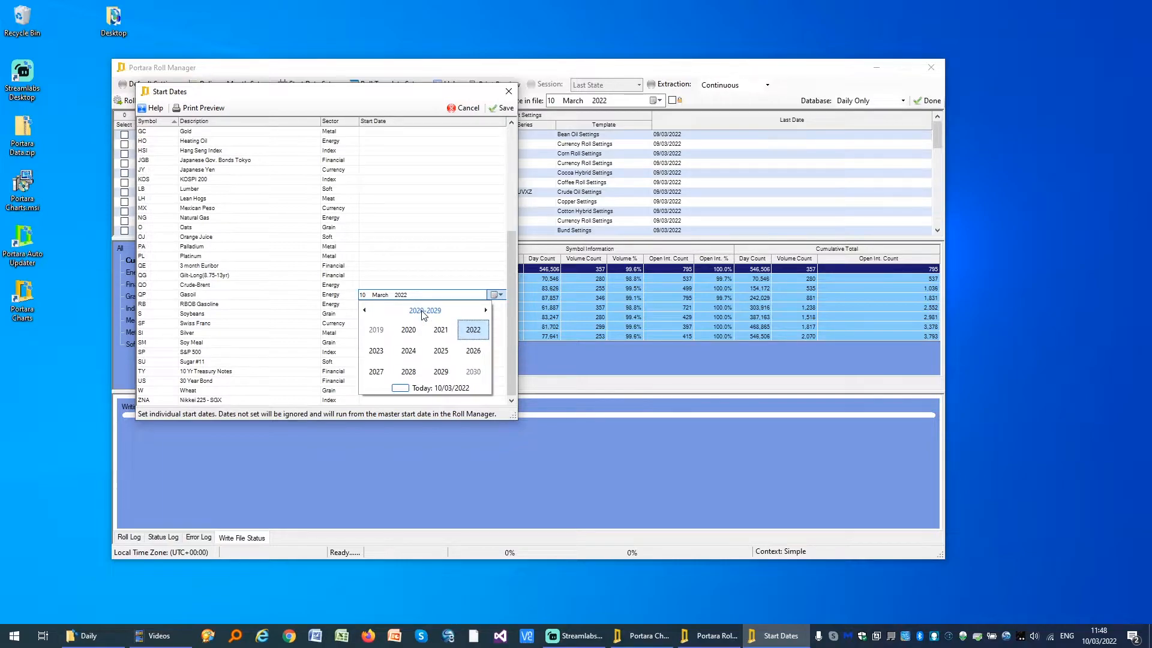
click(424, 311)
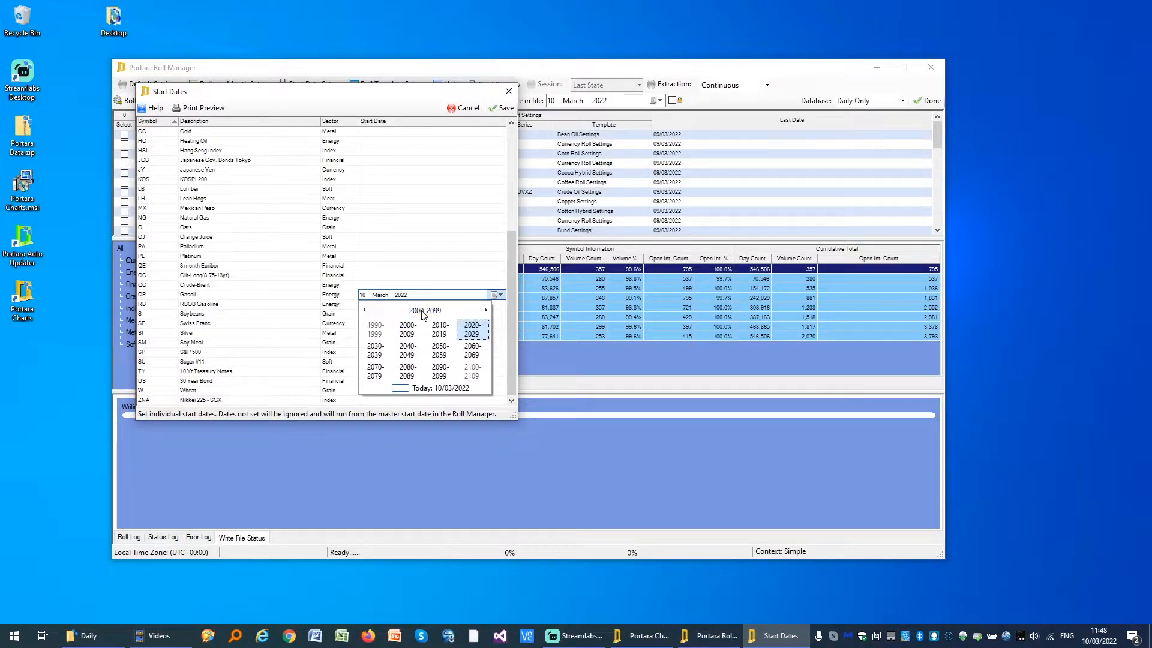
click(364, 311)
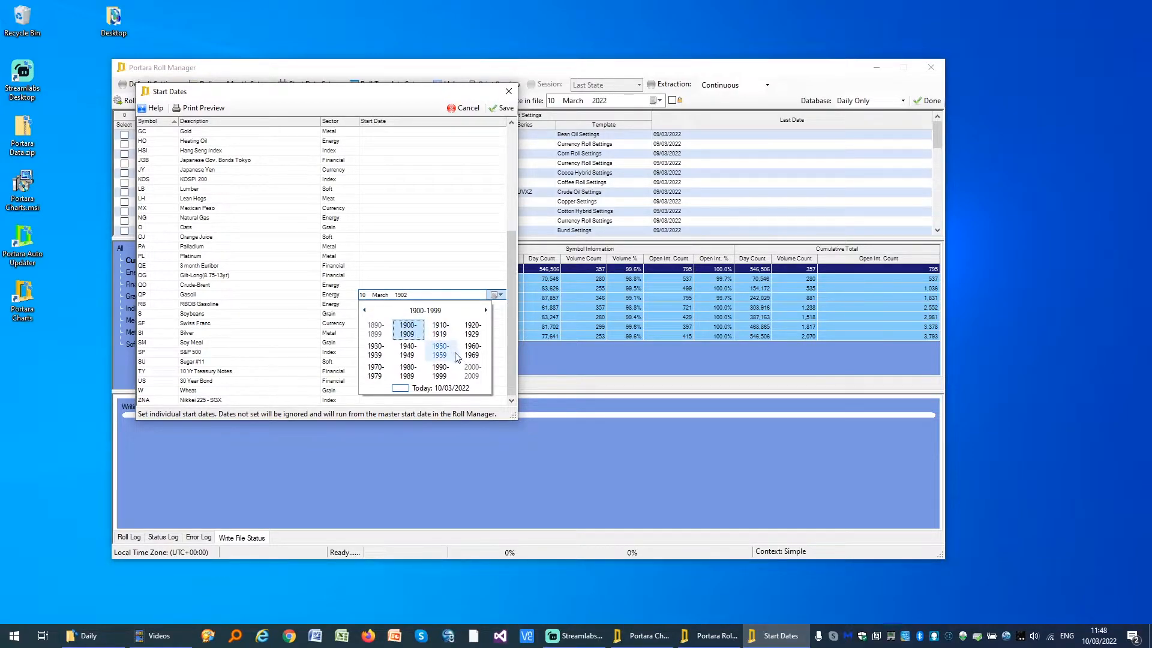
click(418, 374)
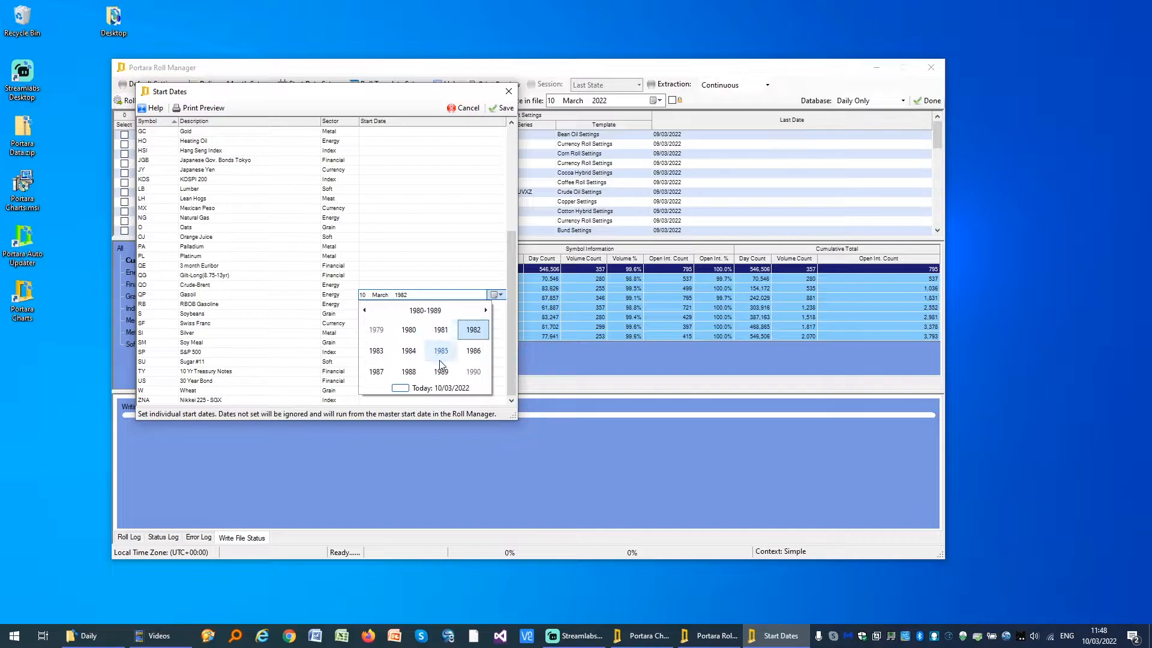
click(441, 371)
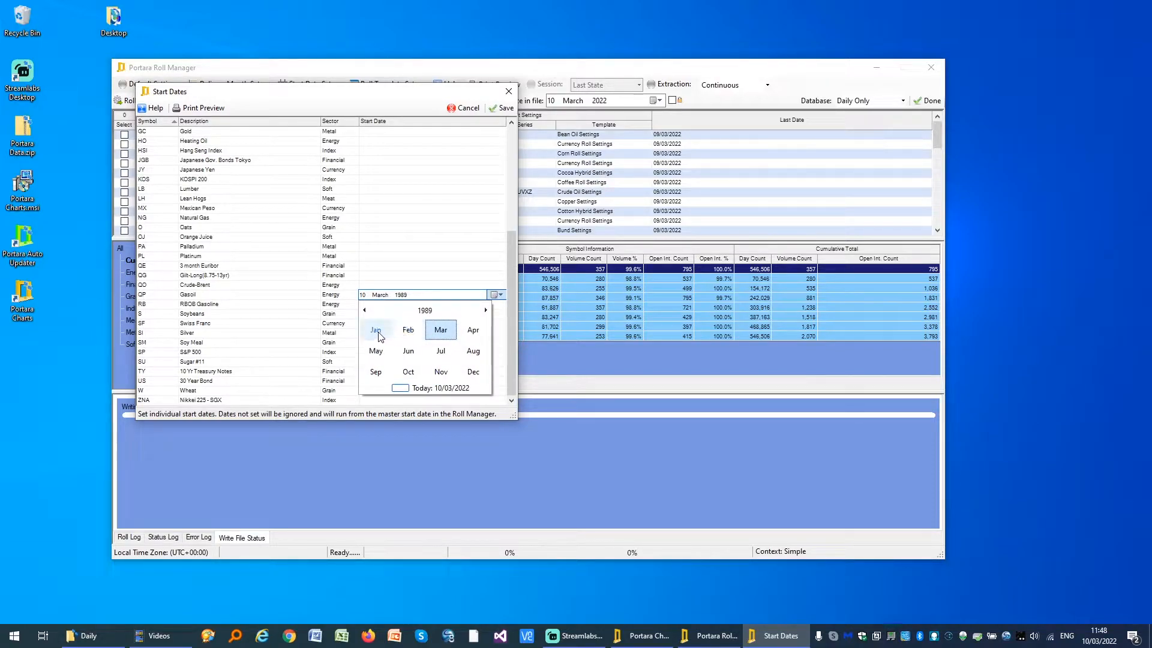
click(377, 337)
click(482, 337)
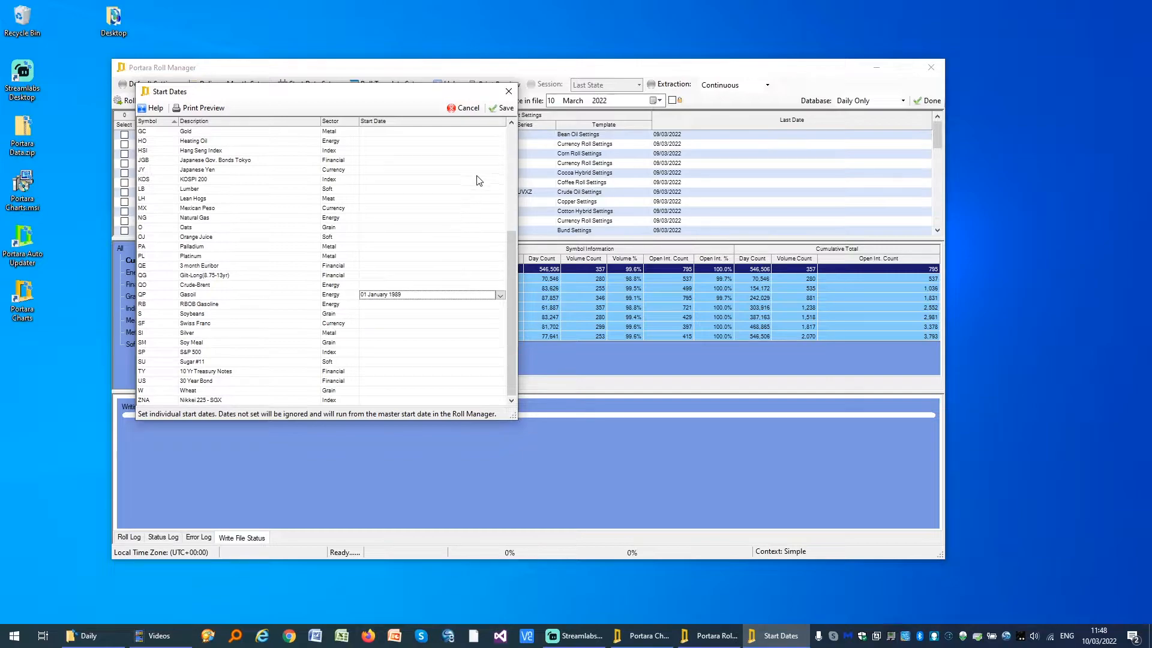
click(503, 108)
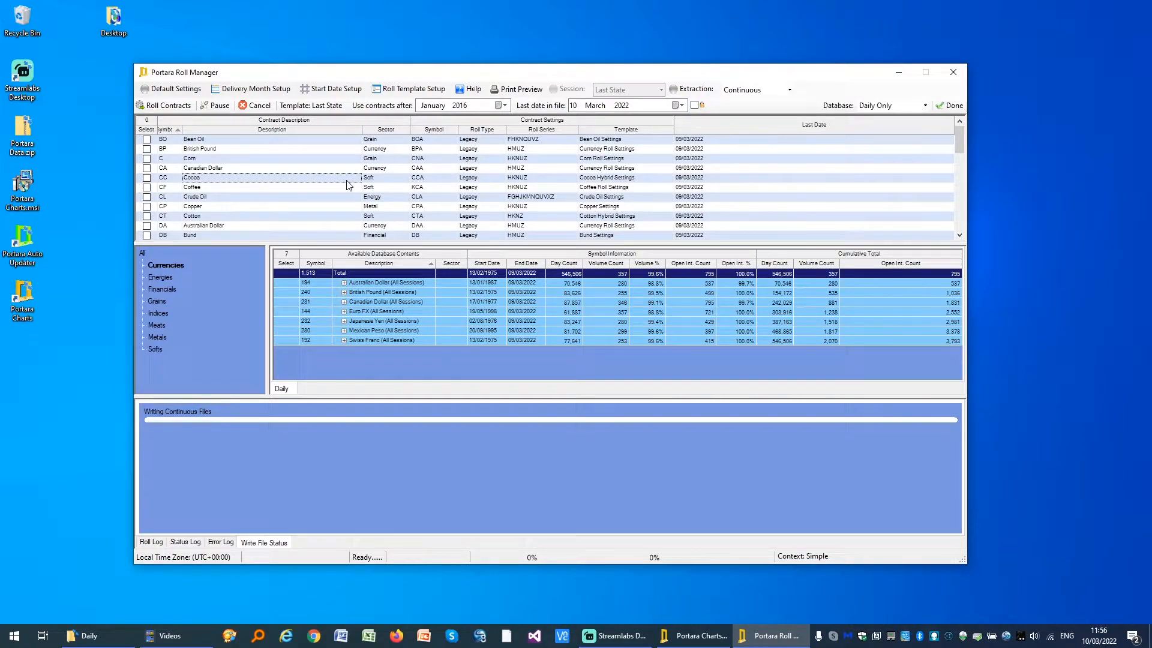
Step: Select all contracts in the Roll Manager, roll them into continuous daily files, and close the manager
right_click(234, 174)
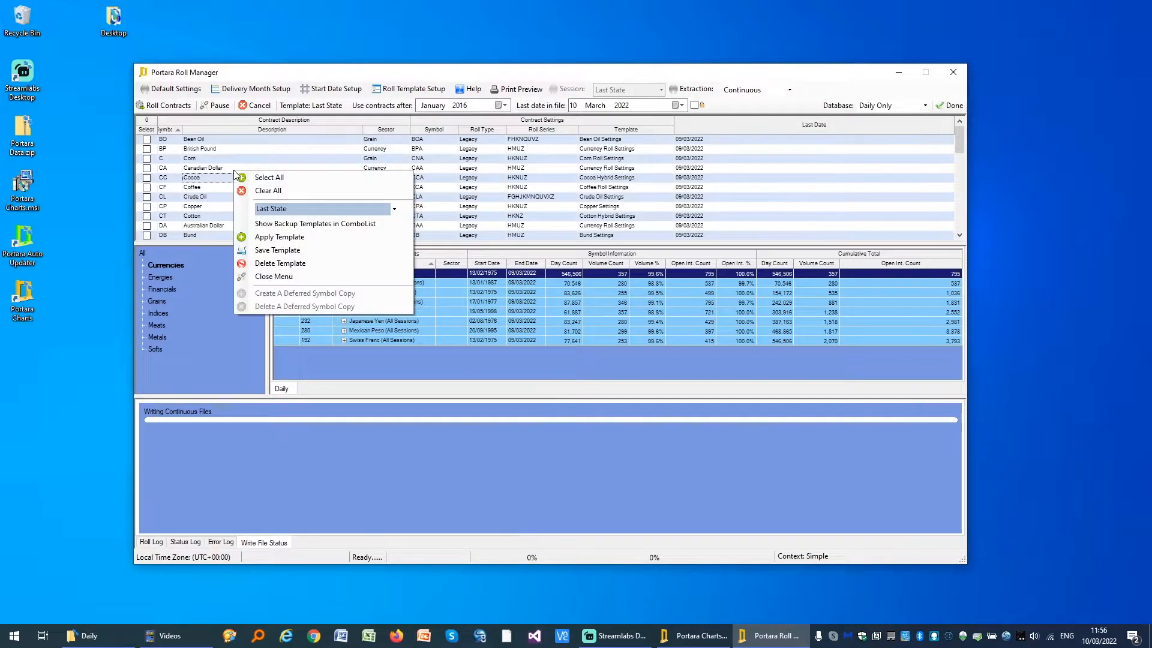
click(267, 179)
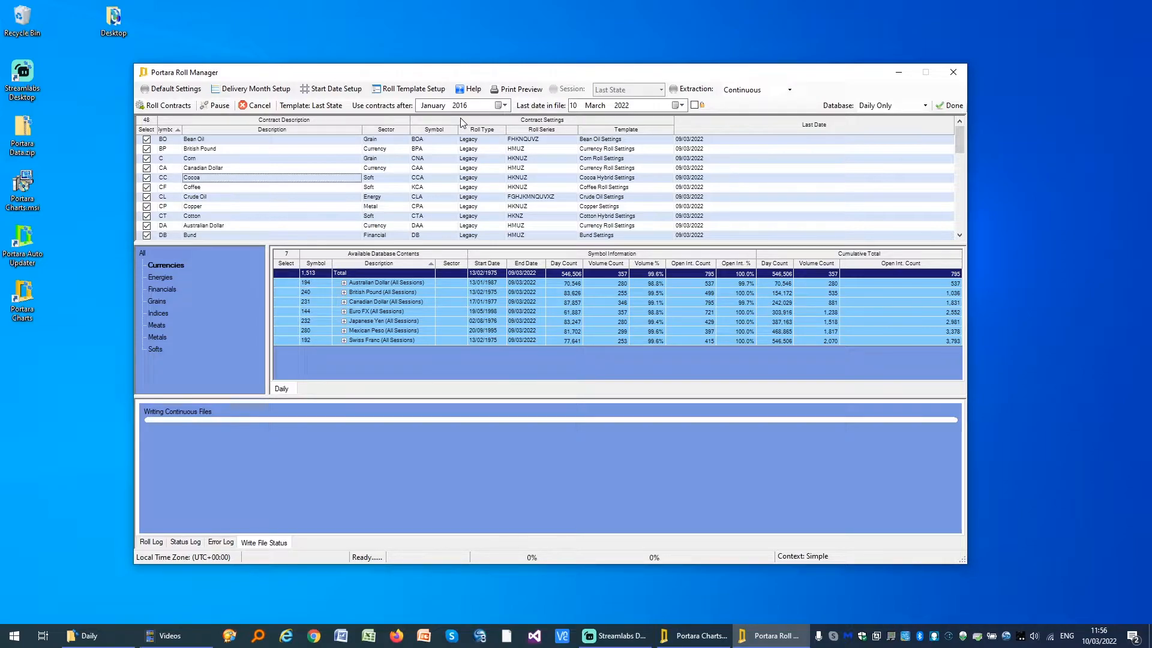
click(159, 108)
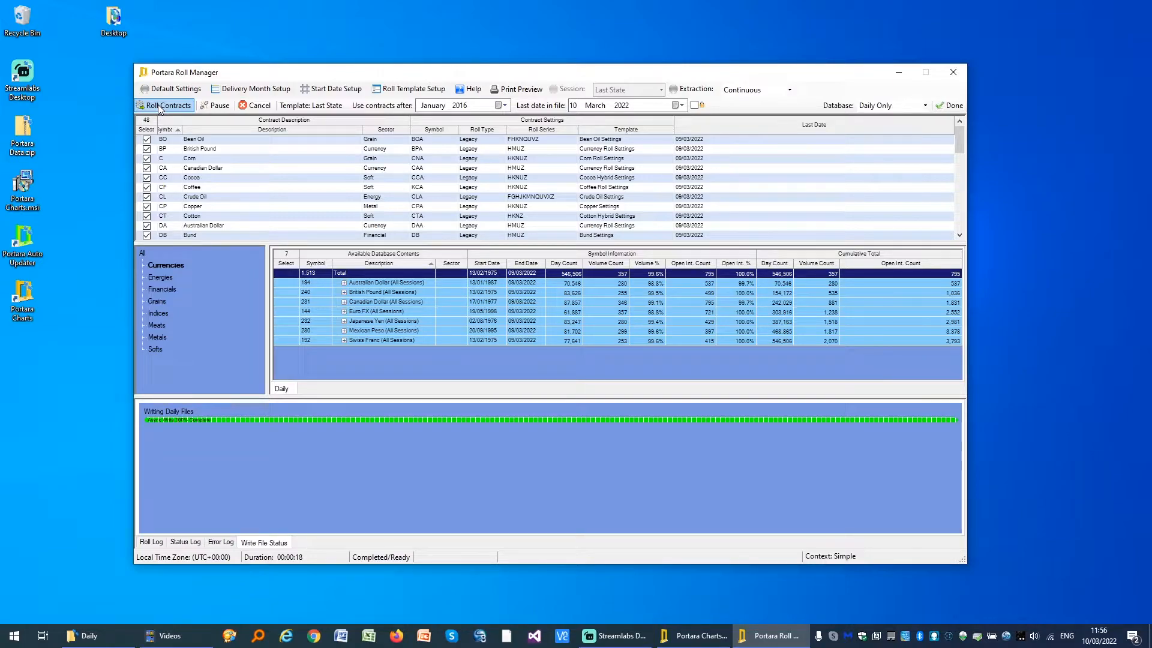
click(949, 105)
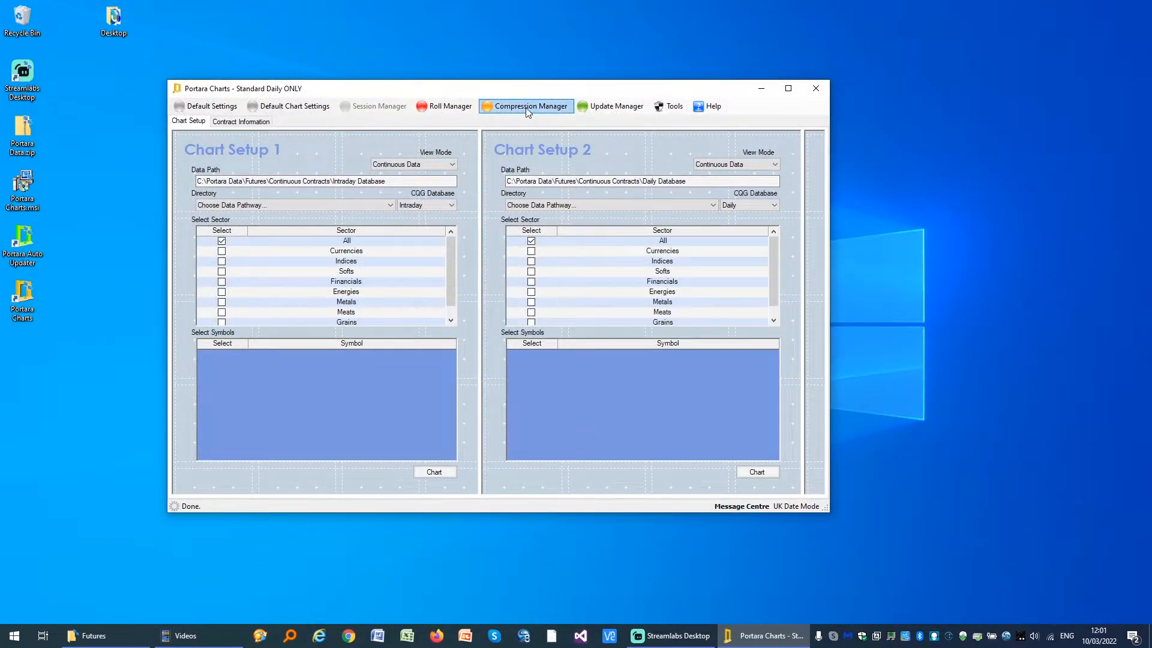
Step: Open the Compression Manager for daily data and select all symbols in the available database contents
click(528, 108)
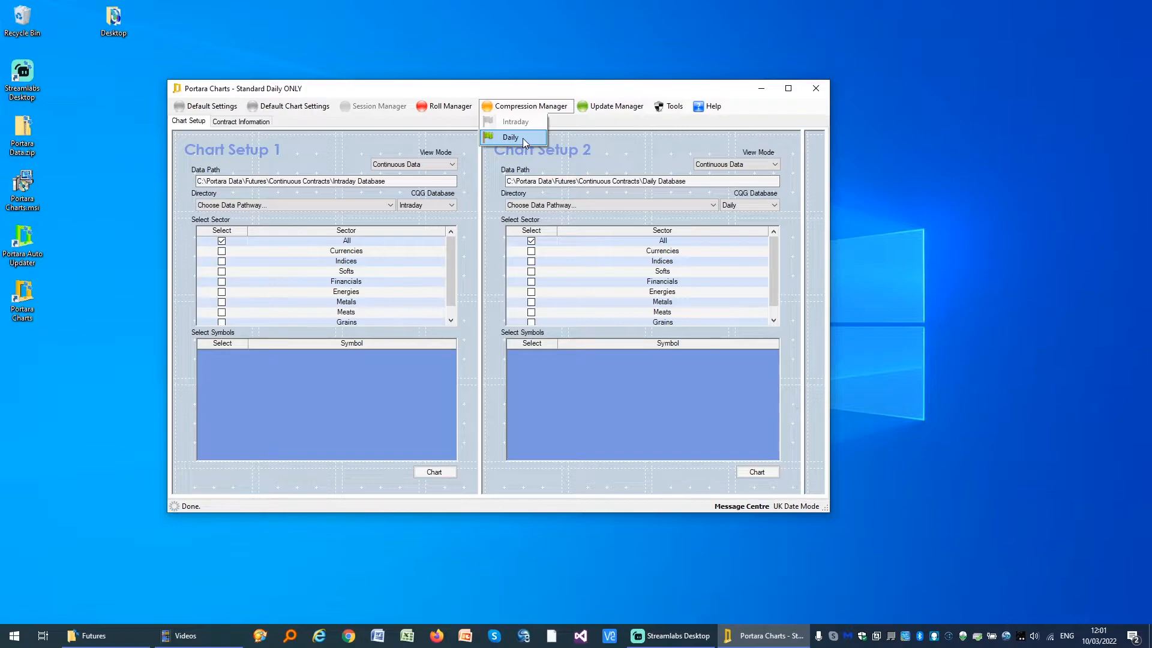
click(523, 138)
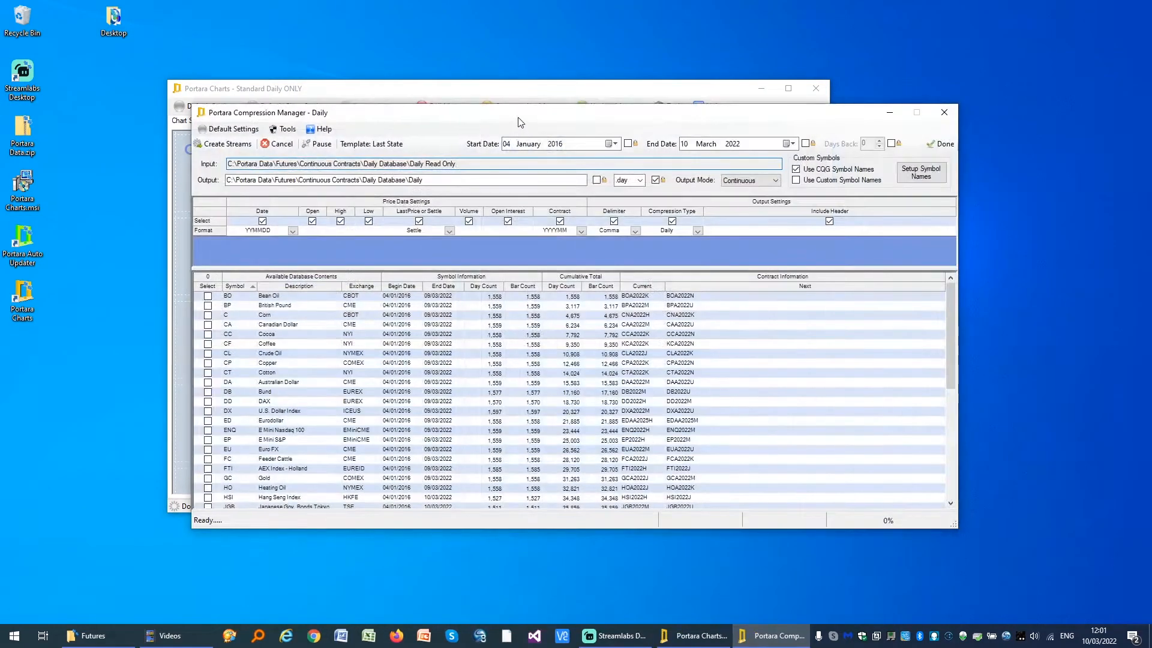
drag(517, 121, 475, 113)
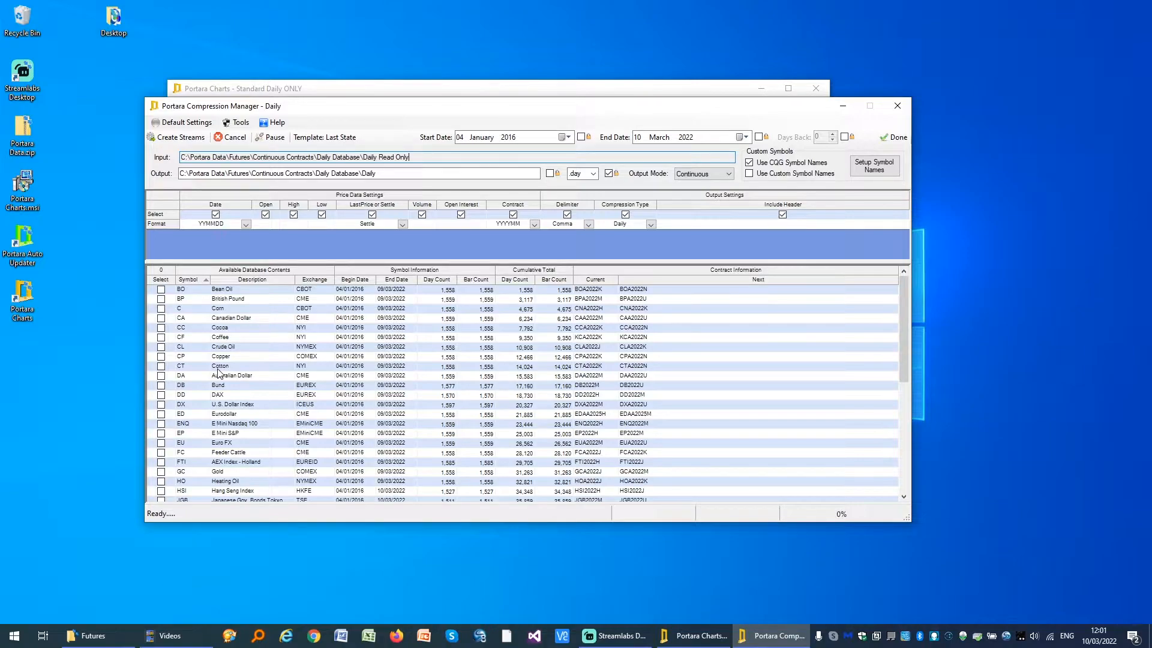
right_click(250, 356)
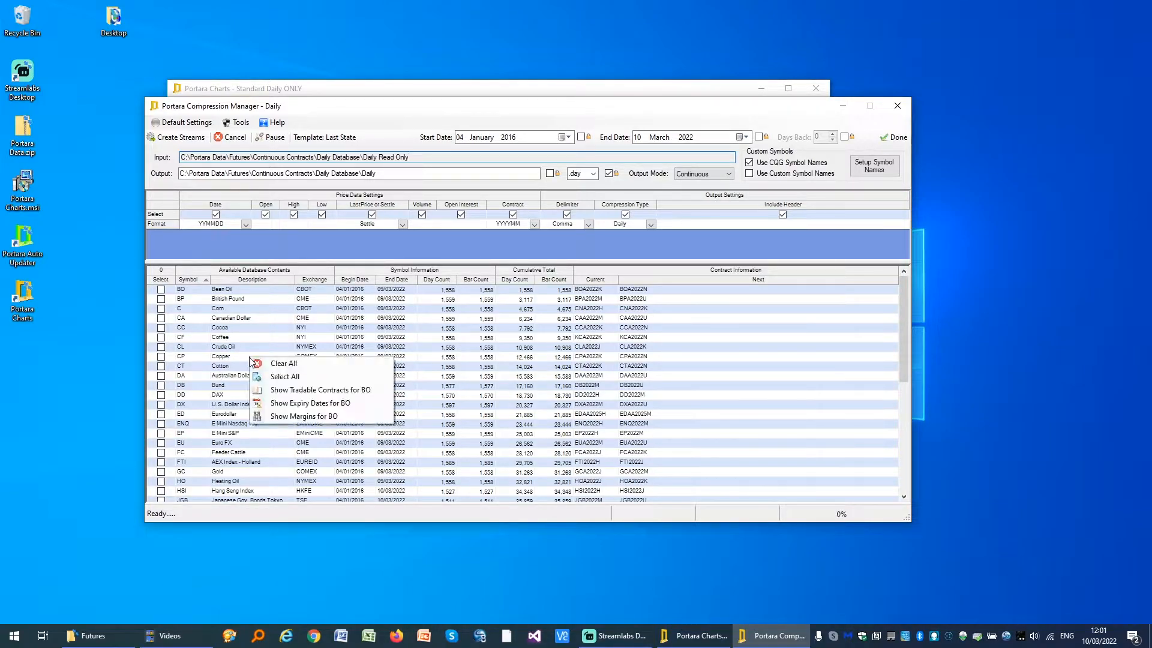
click(294, 377)
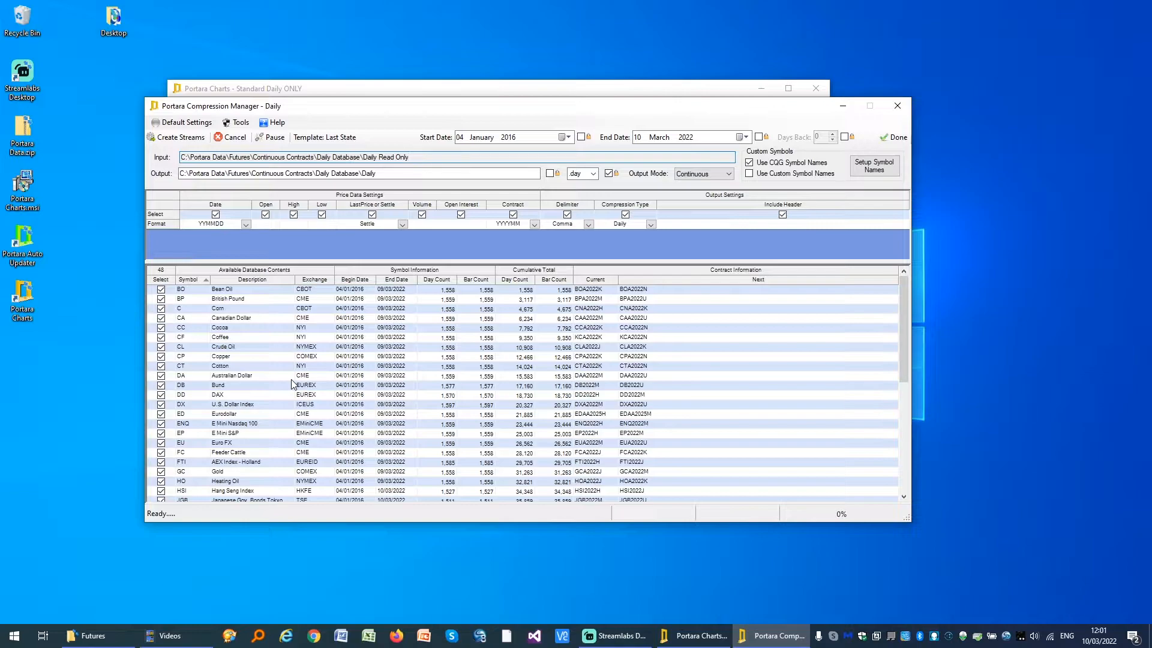
Step: Apply the Trading Blox Daily template to the output format settings, and enlarge the Compression Manager window
click(247, 223)
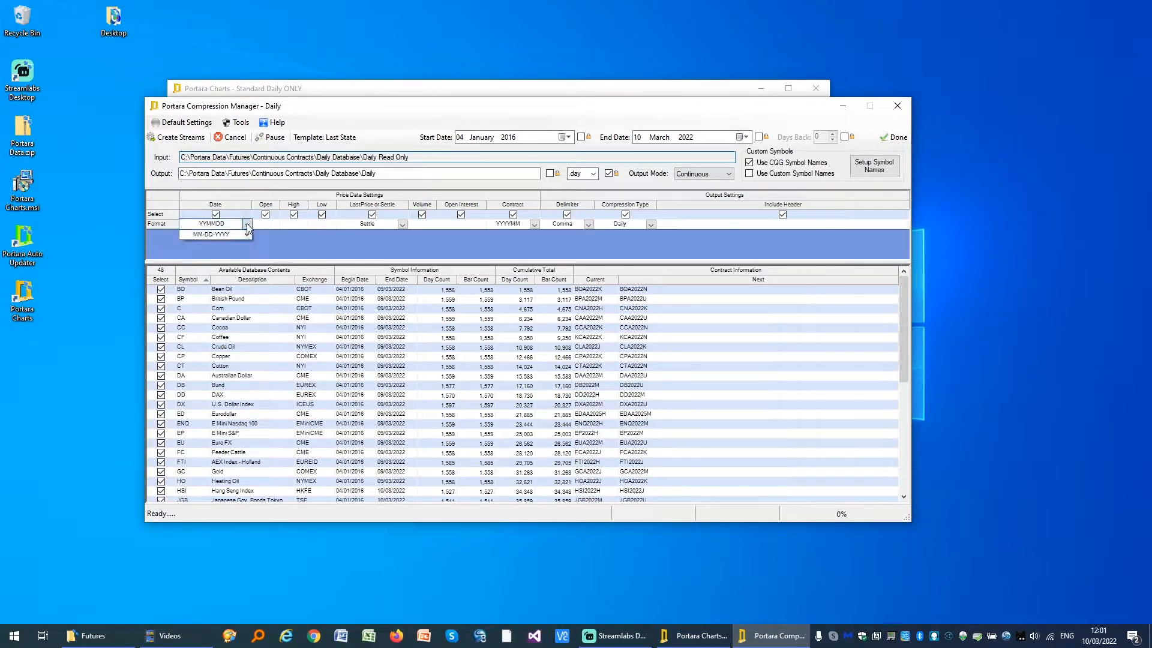
click(325, 236)
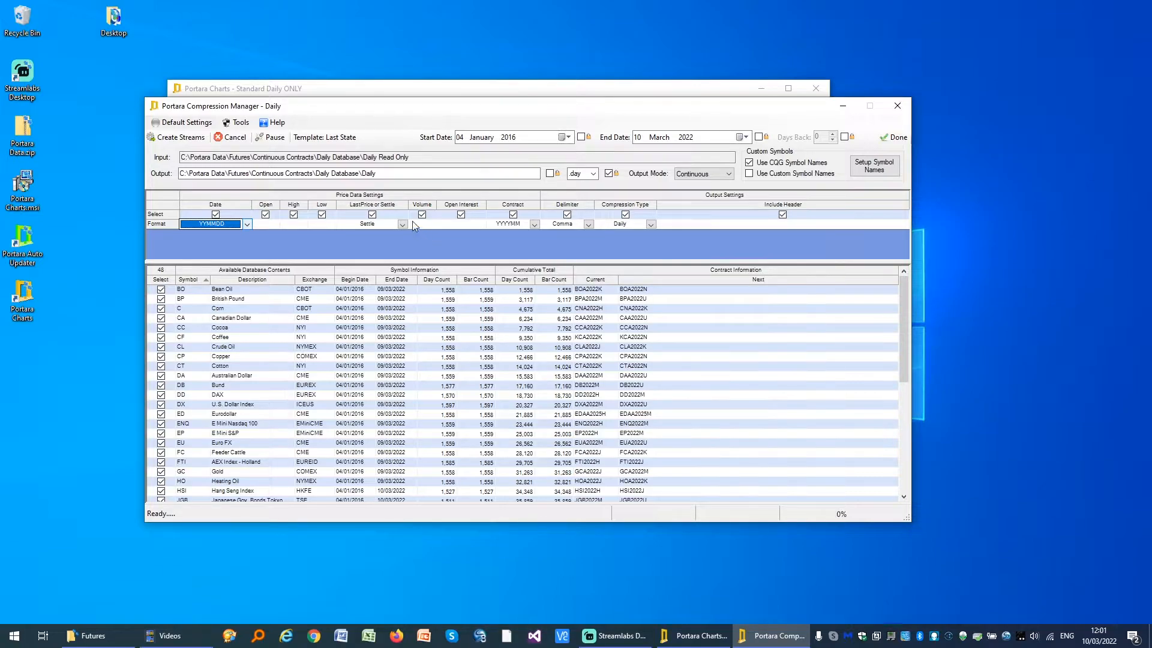
right_click(452, 224)
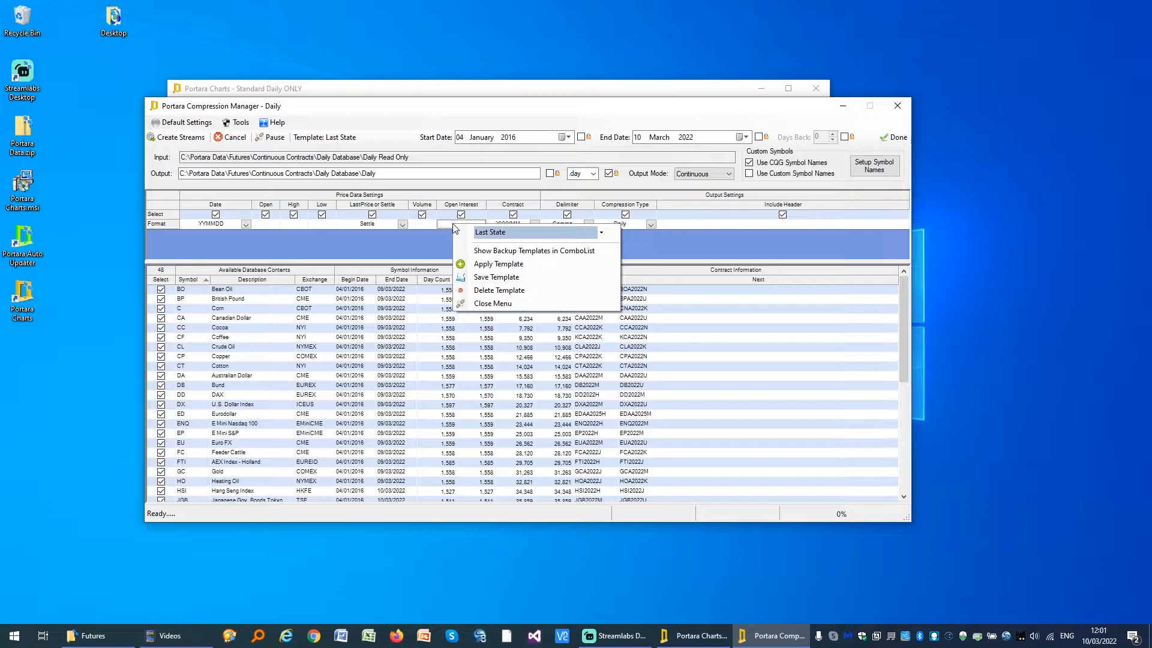
click(601, 232)
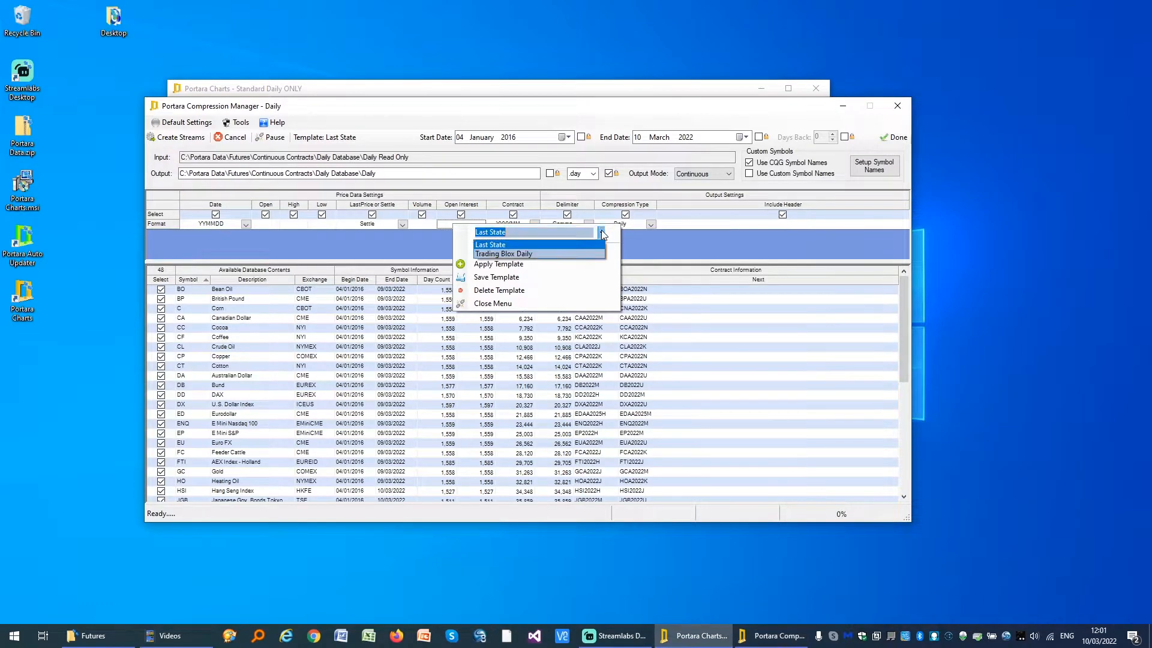
click(557, 255)
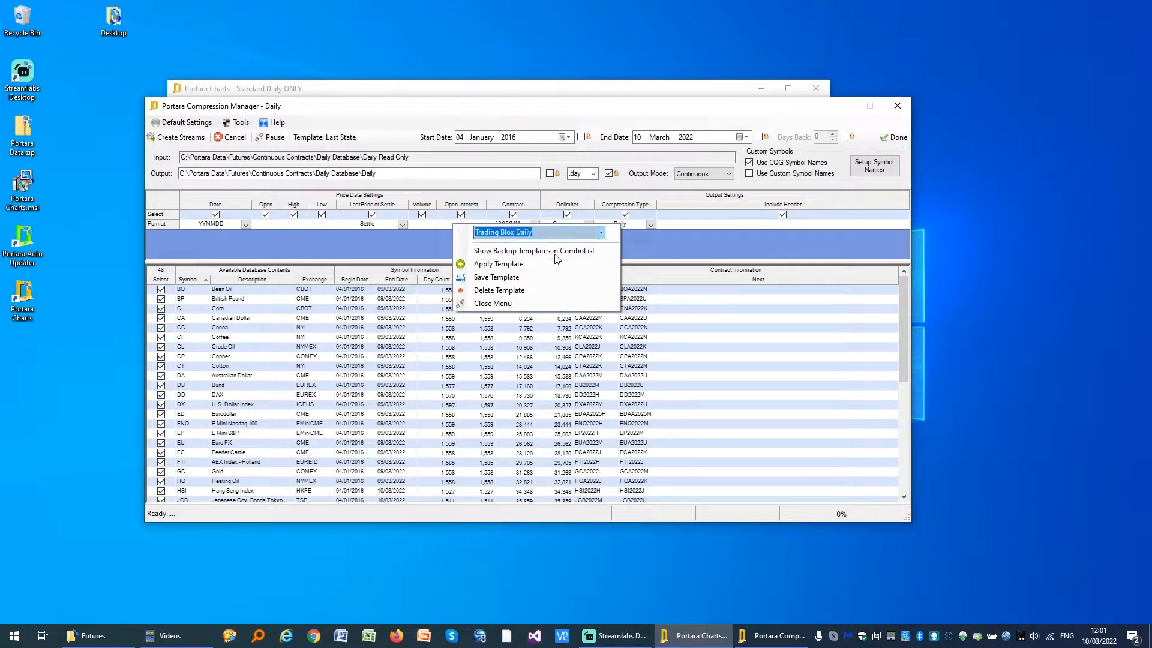
click(500, 265)
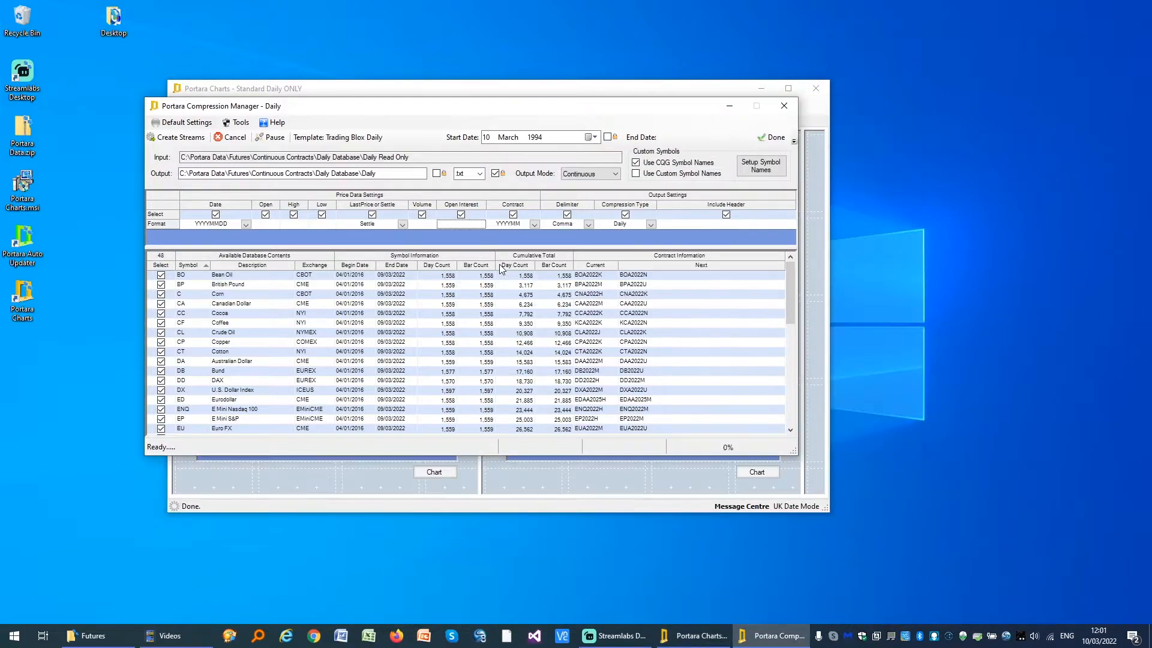
drag(795, 453, 901, 532)
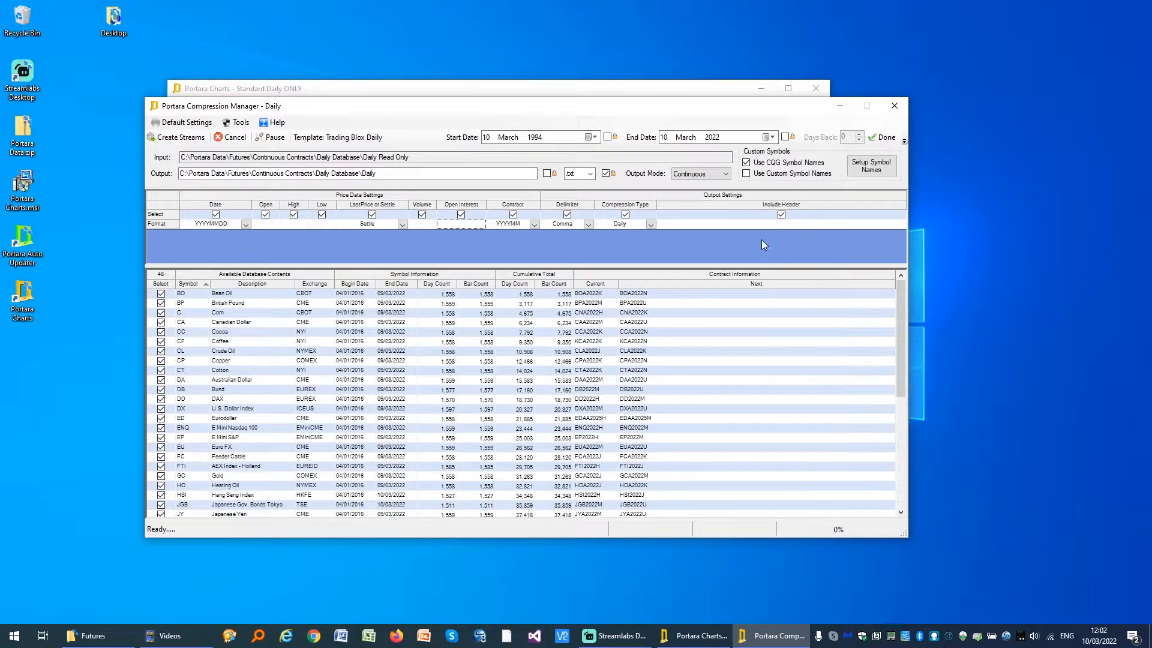
Step: Close and reopen the daily Compression Manager, and create the streams for all selected symbols
click(886, 137)
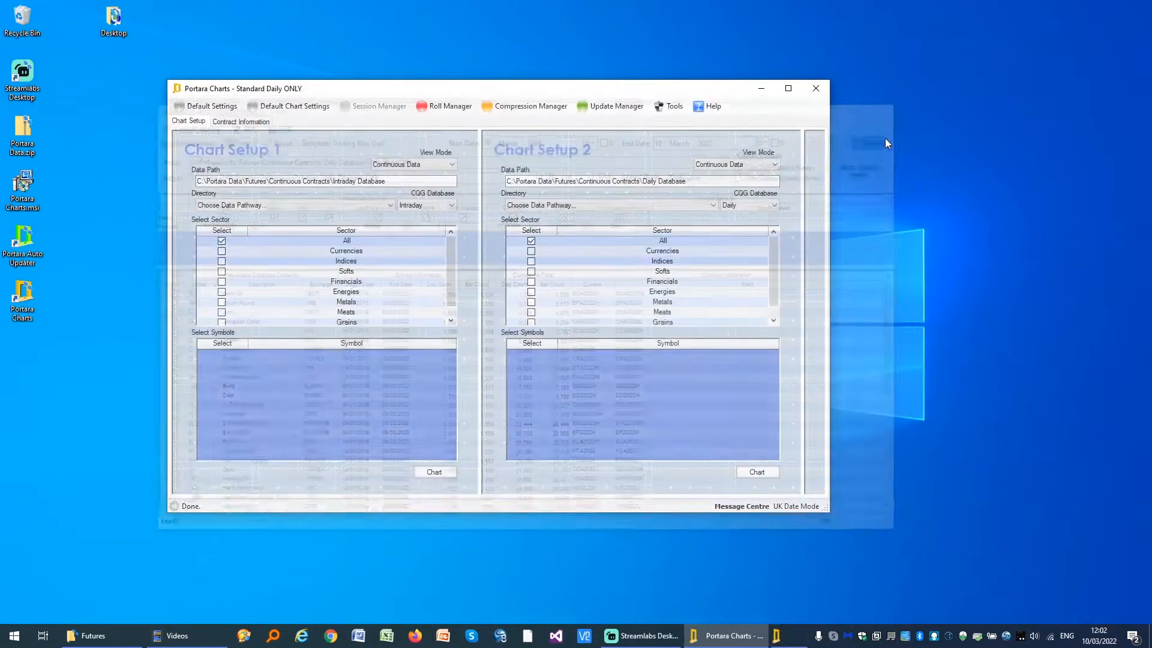
click(519, 108)
click(513, 138)
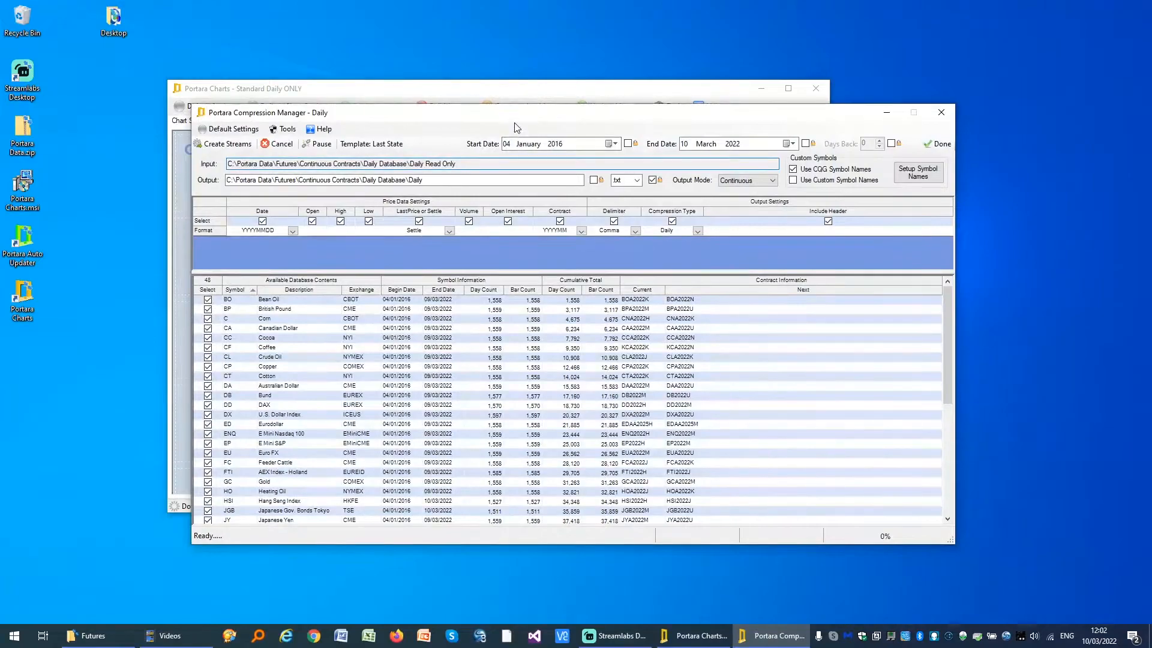
drag(516, 113, 456, 117)
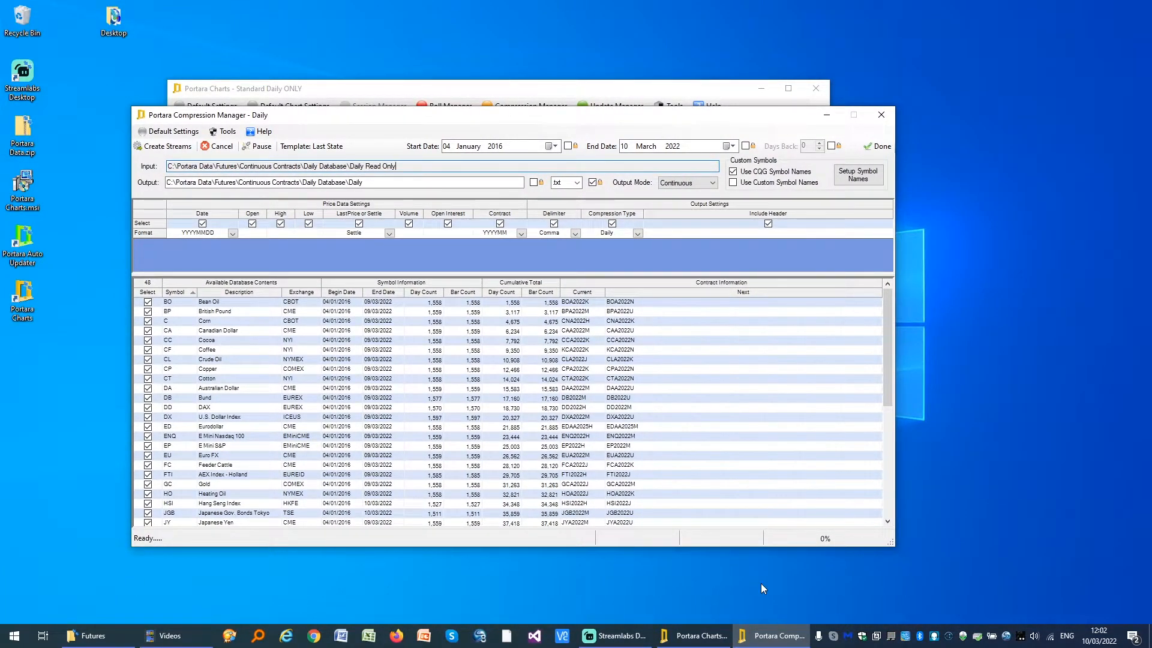
click(169, 147)
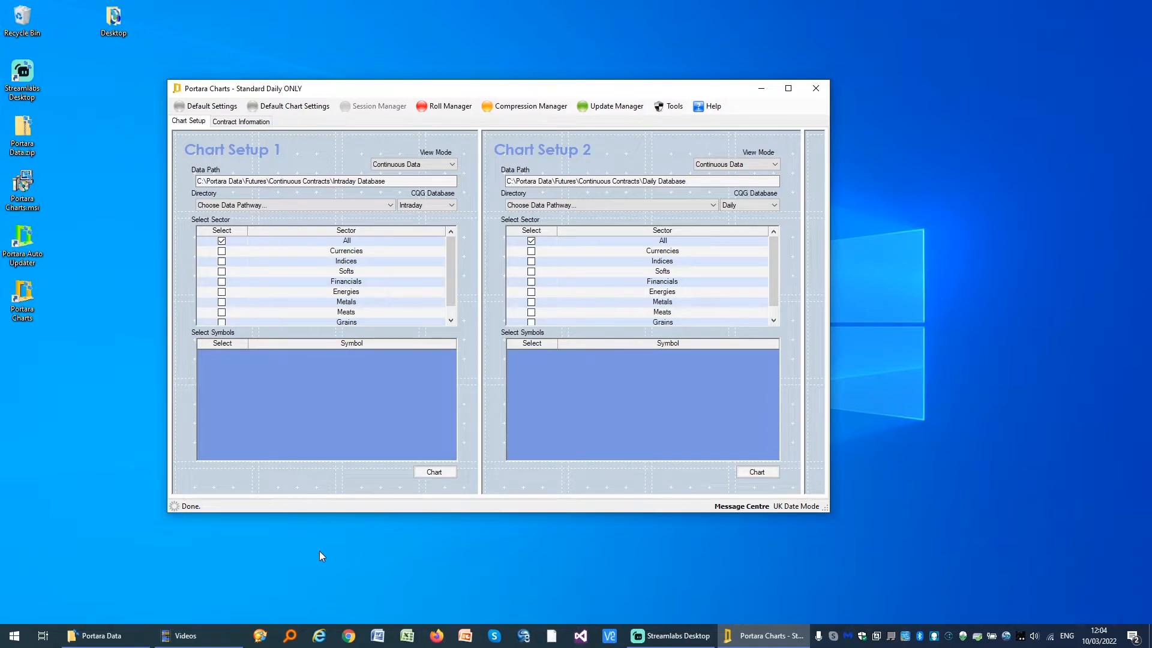
Step: Switch to File Explorer and open the Daily Database folder under Portara Data\Futures\Continuous Contracts
mouse_move(115, 638)
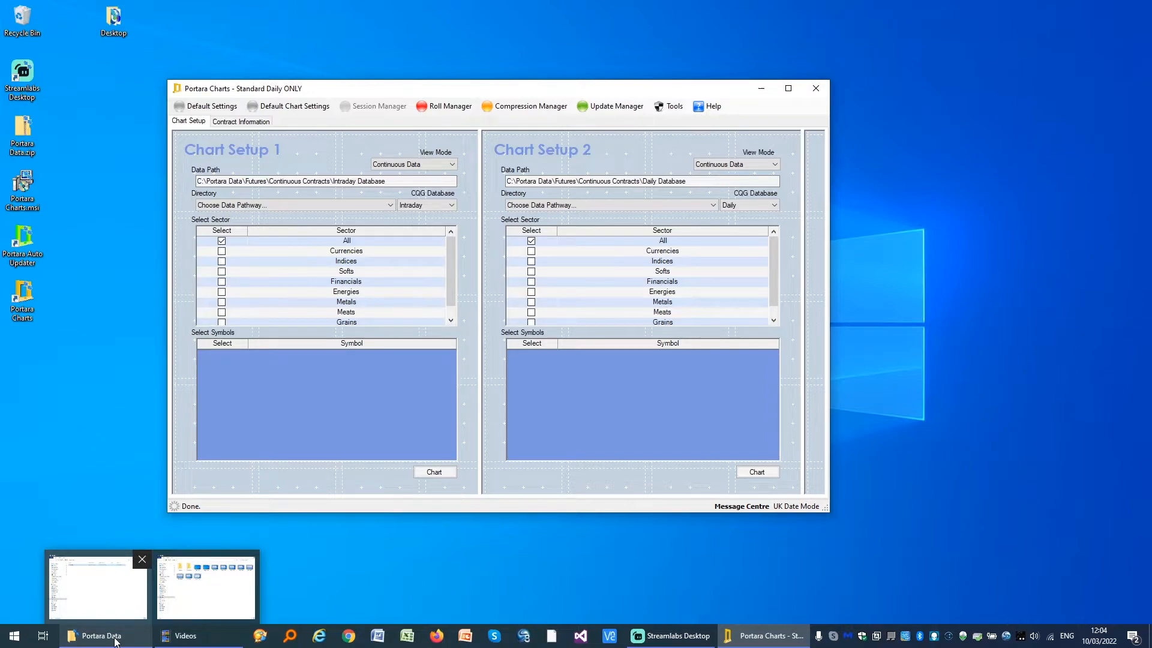
click(102, 589)
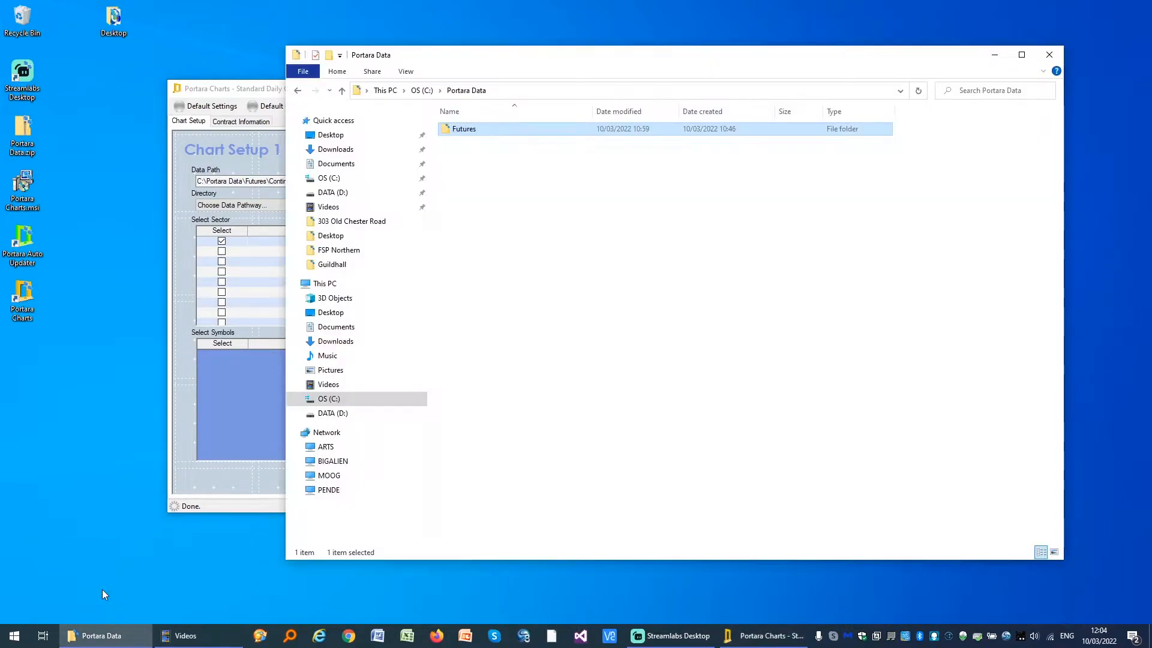
double_click(471, 131)
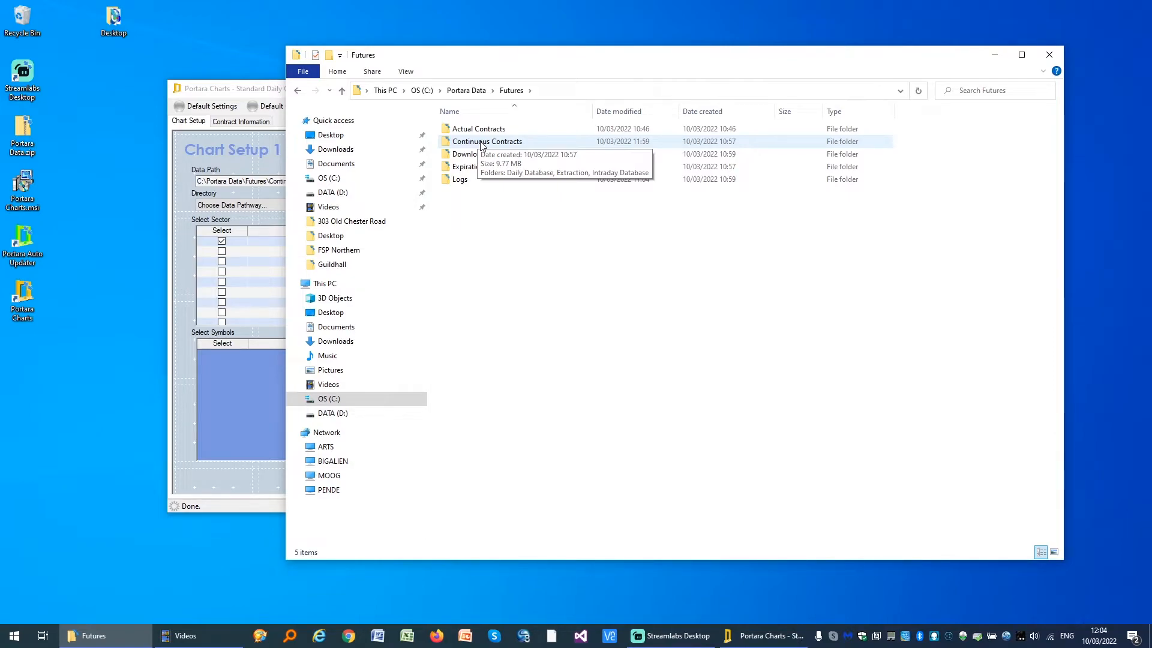
double_click(481, 143)
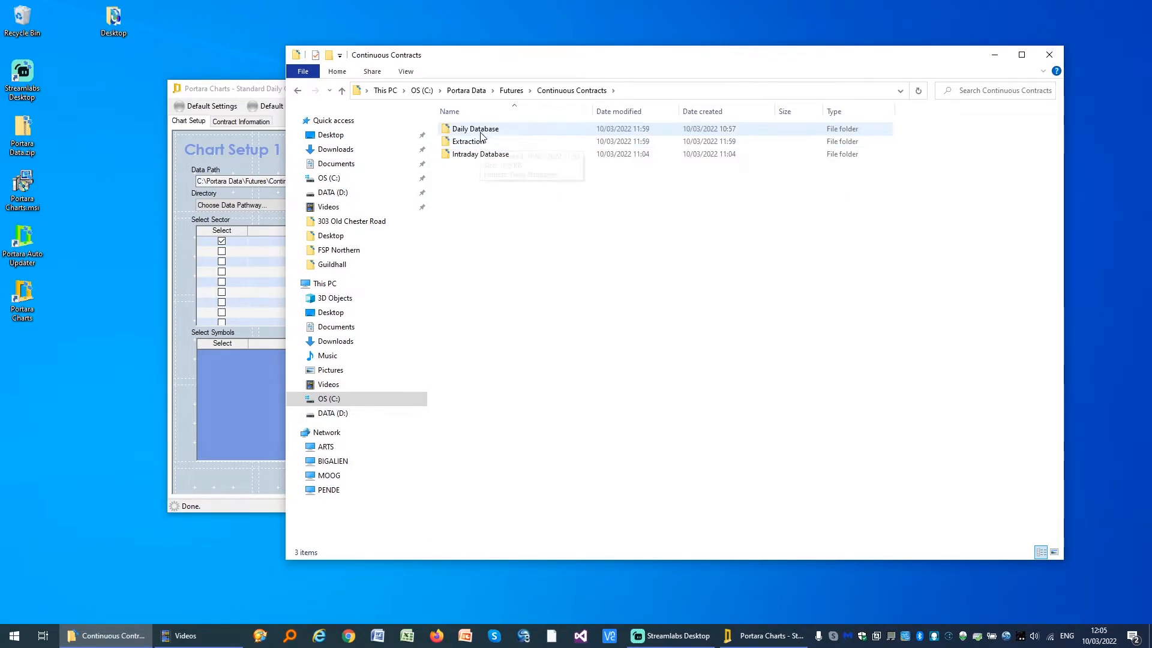
double_click(480, 130)
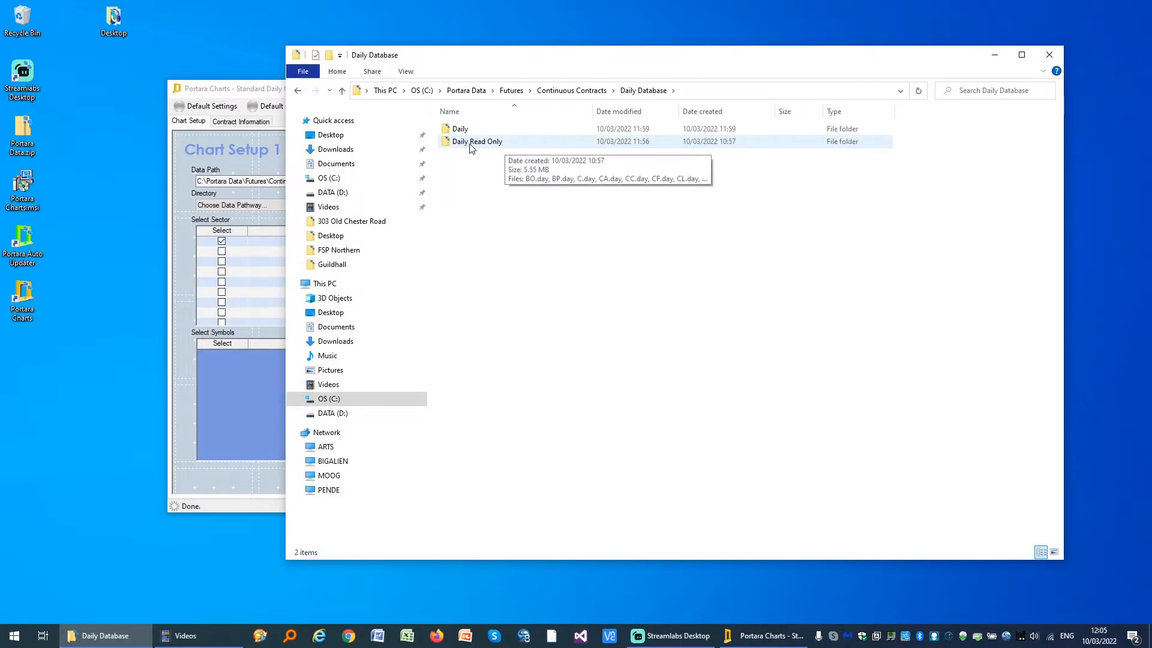
Step: Open the Daily folder inside Daily Database and look through the exported text files
click(468, 131)
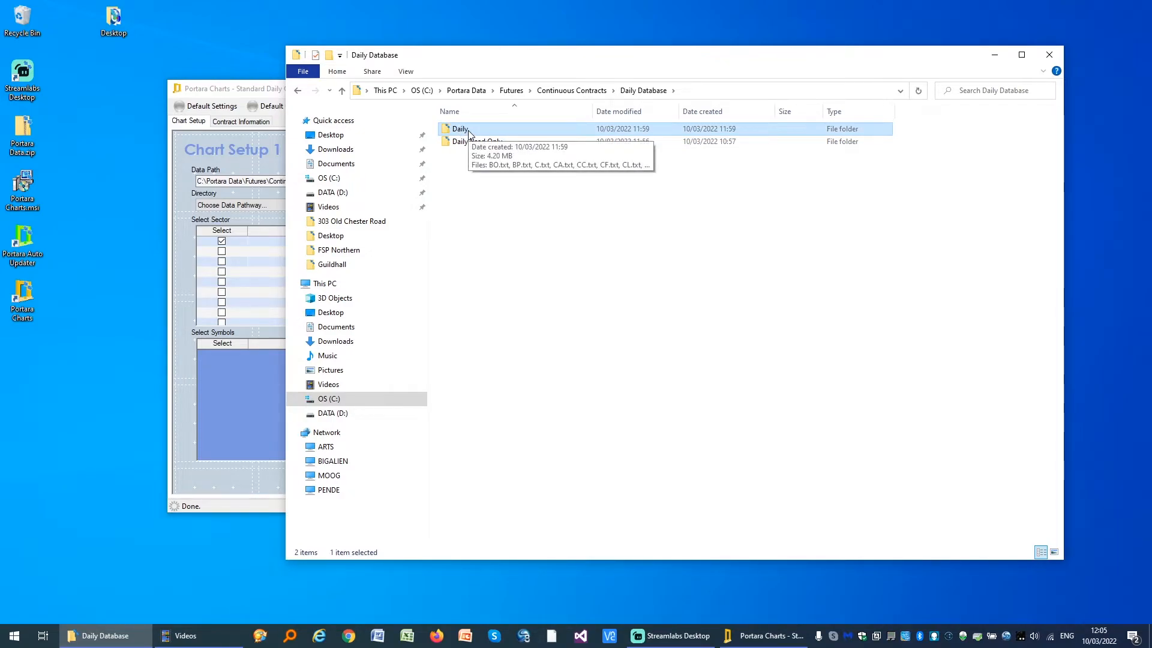
double_click(468, 131)
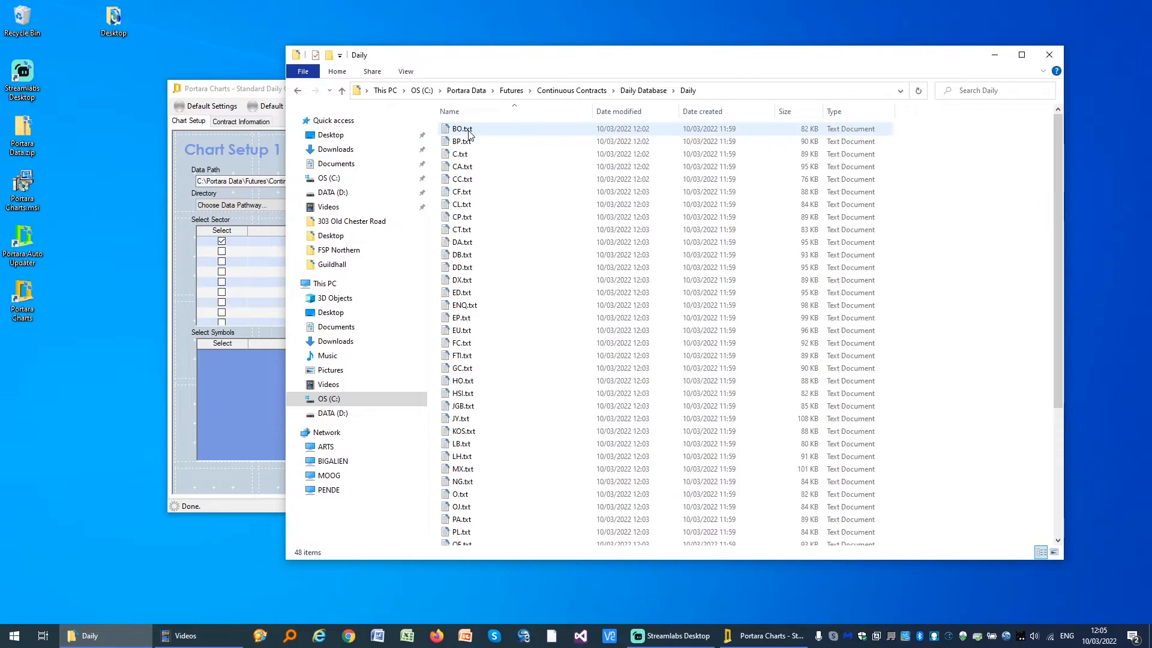
drag(1056, 199, 1042, 398)
scroll(1036, 312, up, 2)
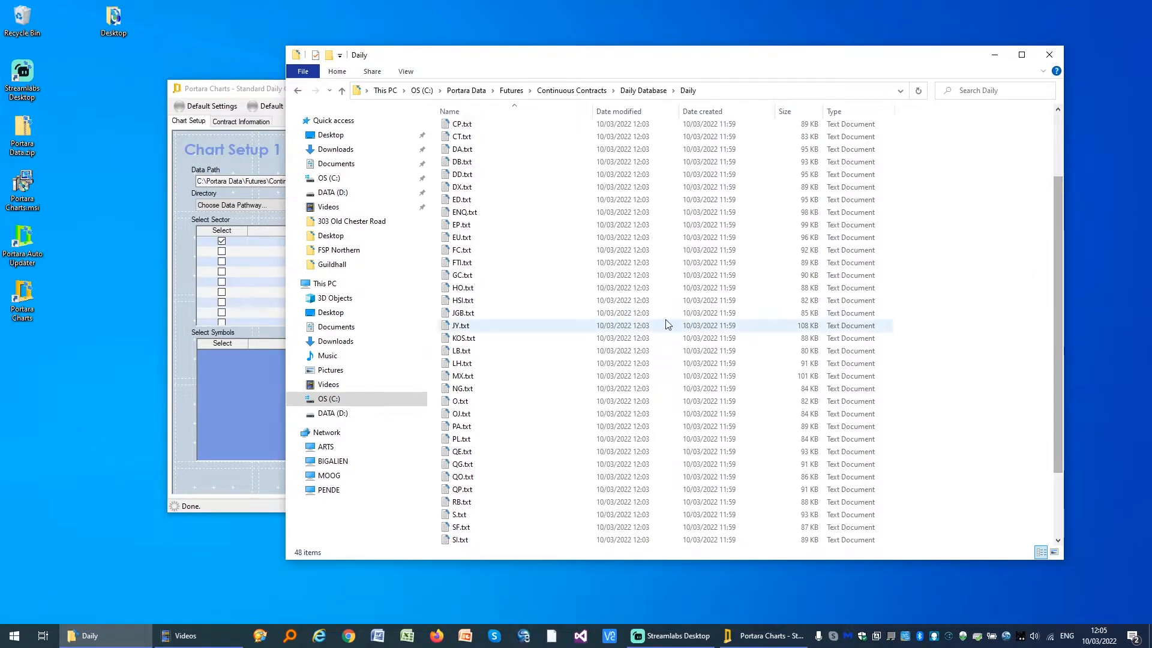
Step: Open ENQ.txt in a smaller Notepad window, examine its price records through the latest date, and put the file windows away
double_click(476, 213)
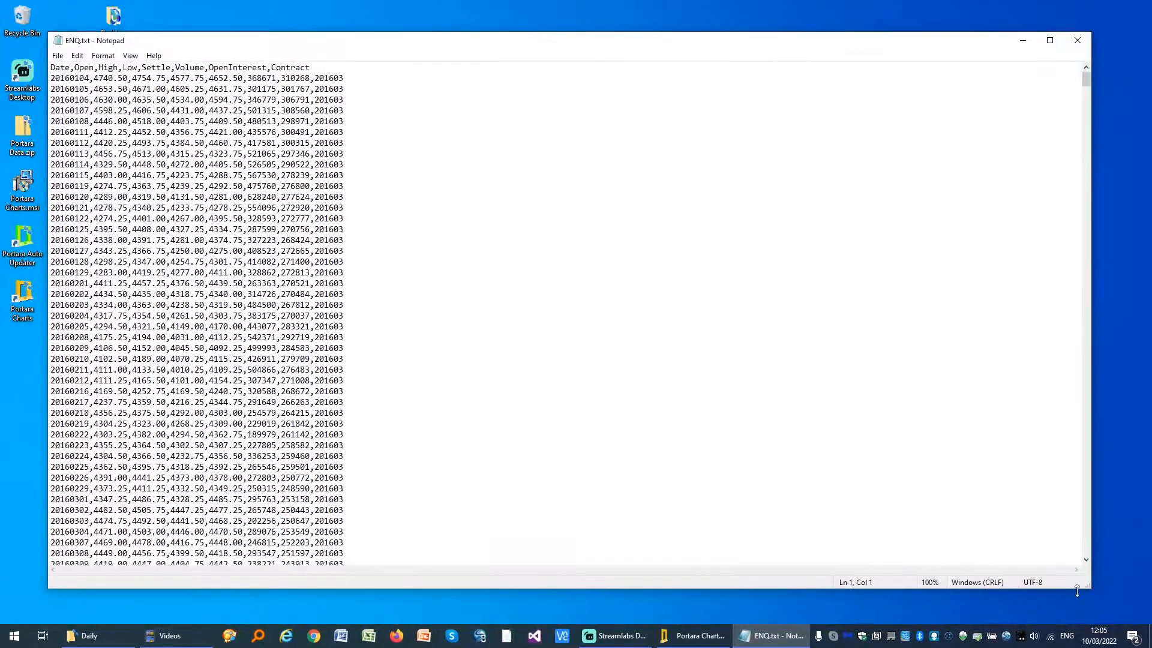
drag(1089, 591, 473, 555)
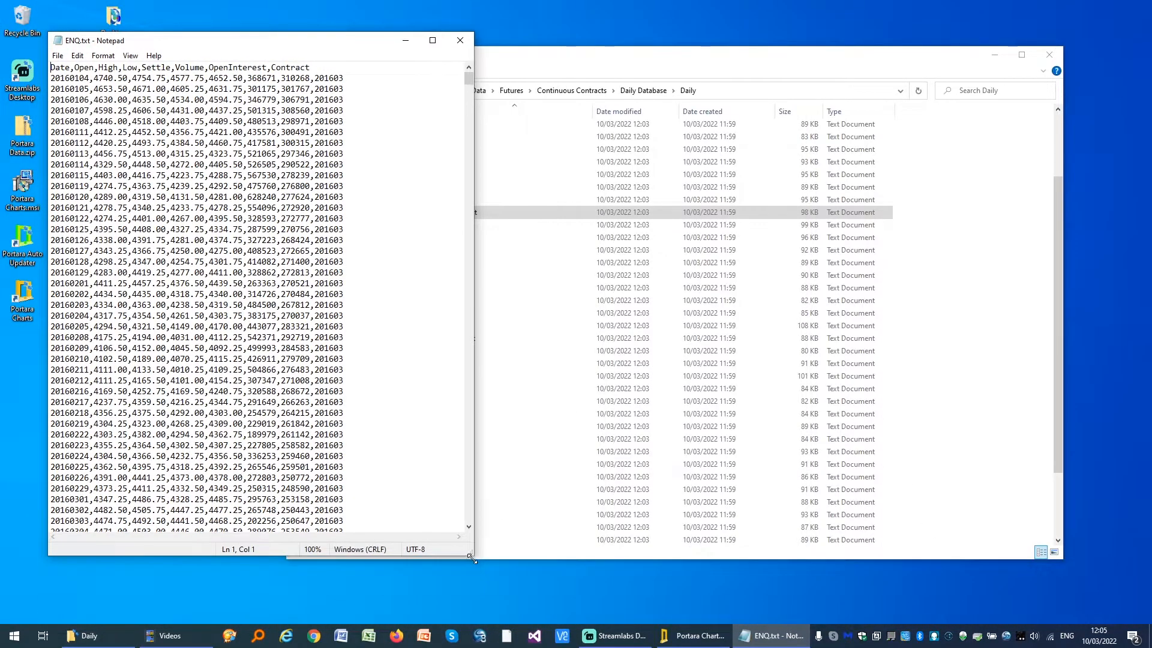
drag(346, 43, 663, 27)
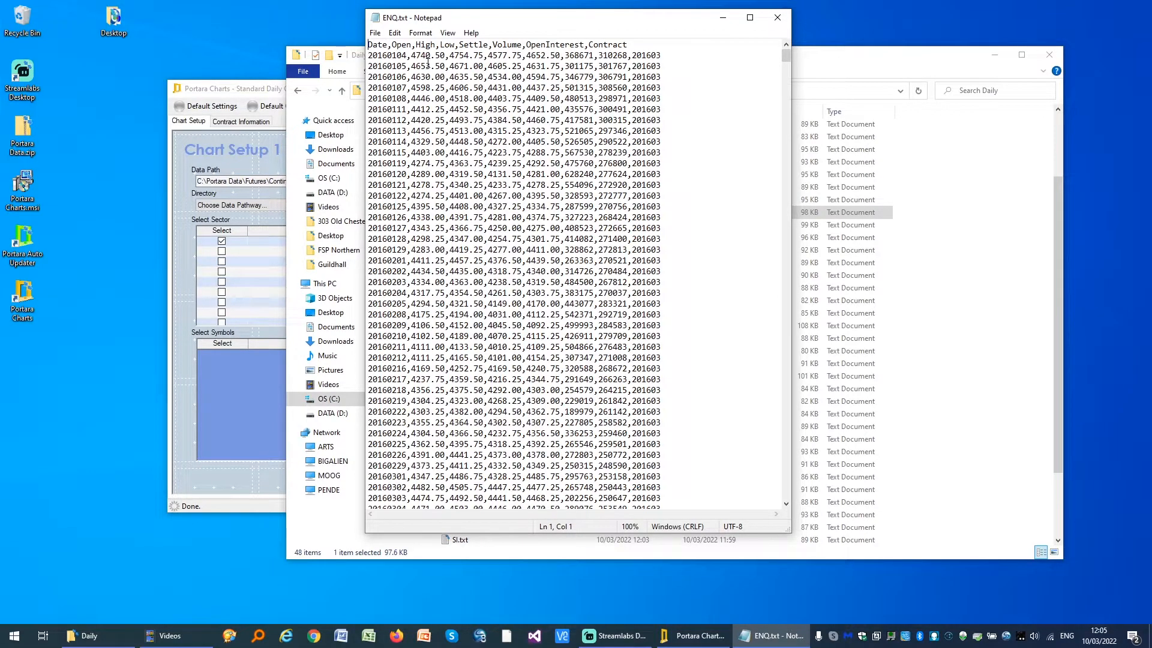
drag(786, 56, 772, 492)
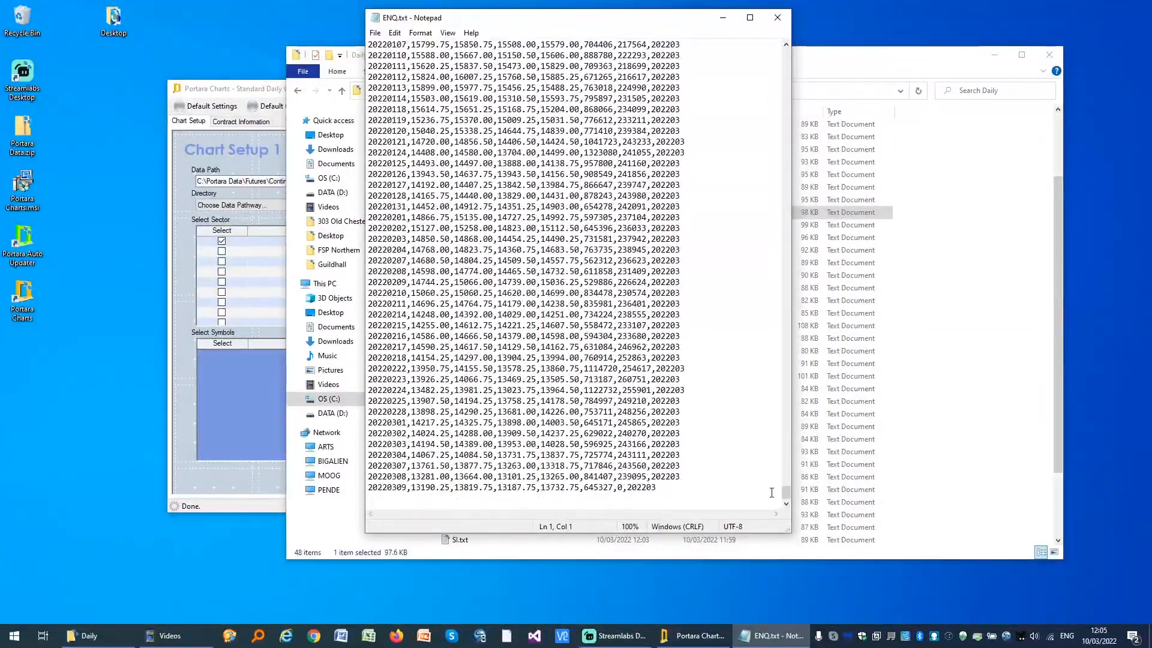
click(777, 17)
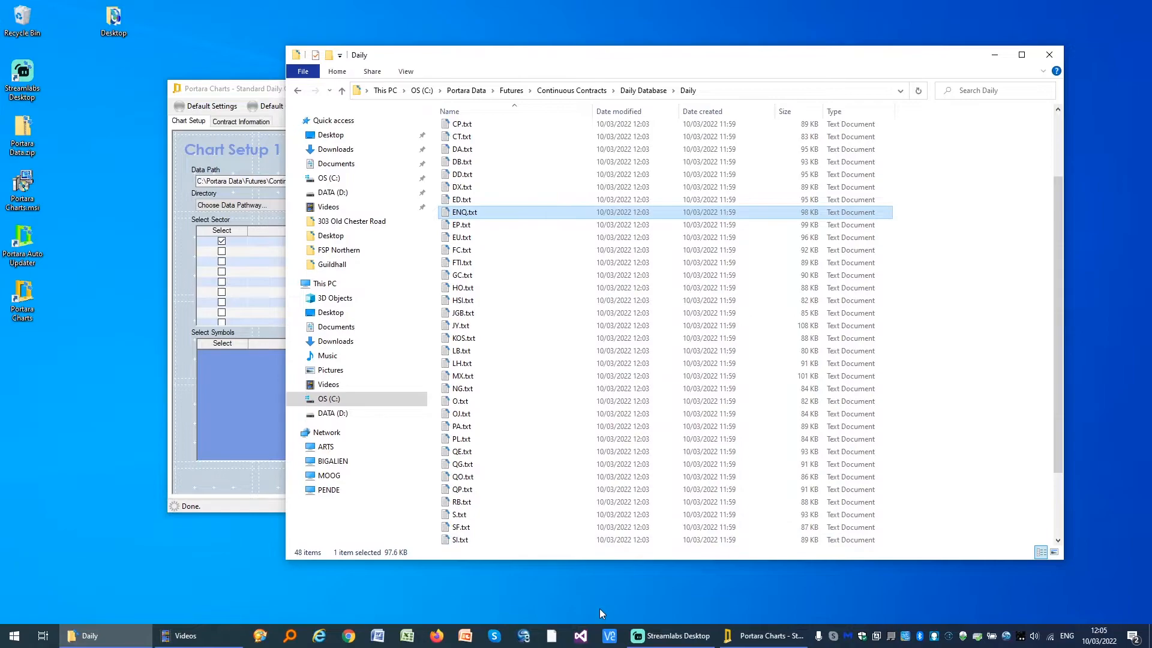
click(994, 55)
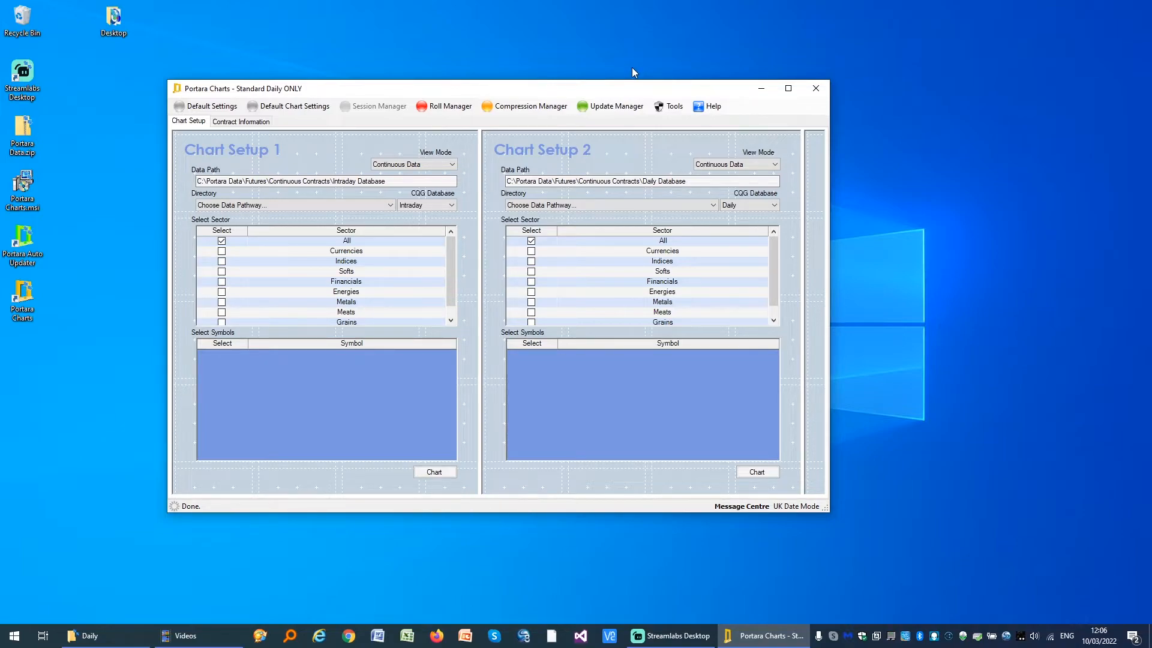
Step: Open the CQG Daily Update Service to view where data is updated manually, and close it
click(610, 108)
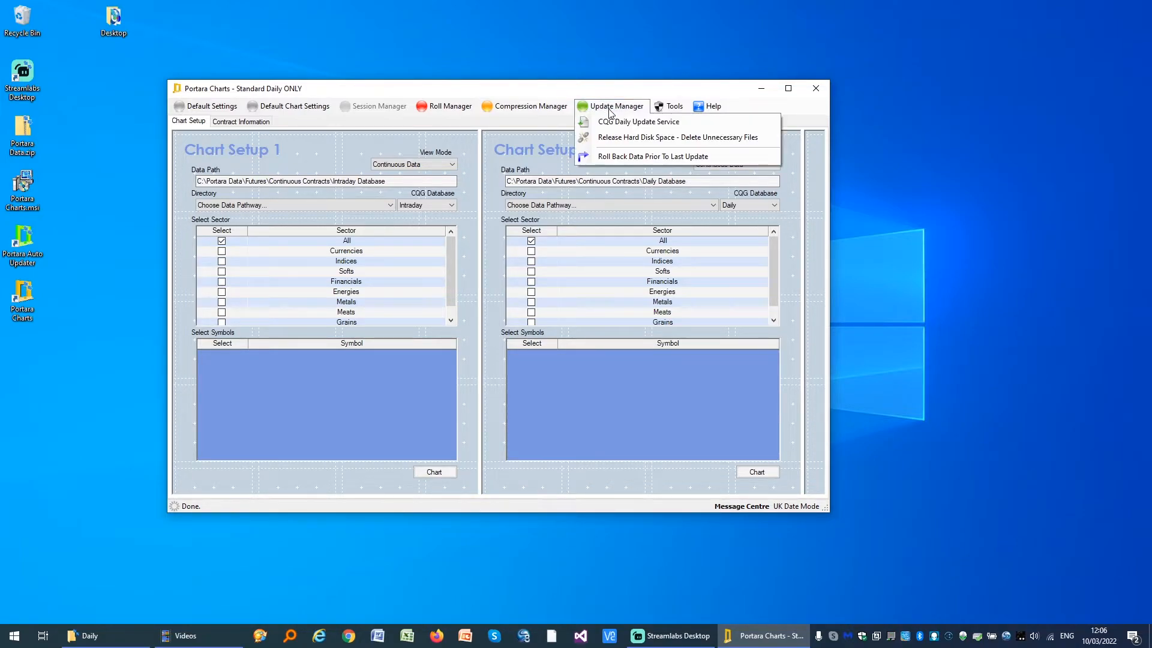
click(618, 121)
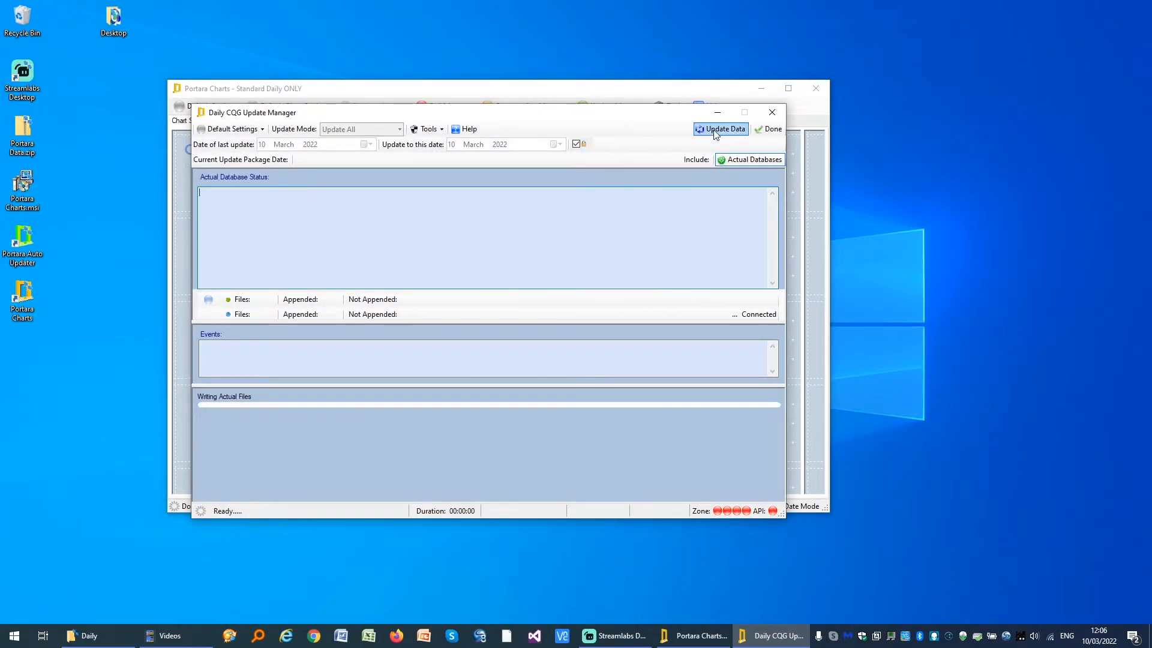
click(772, 129)
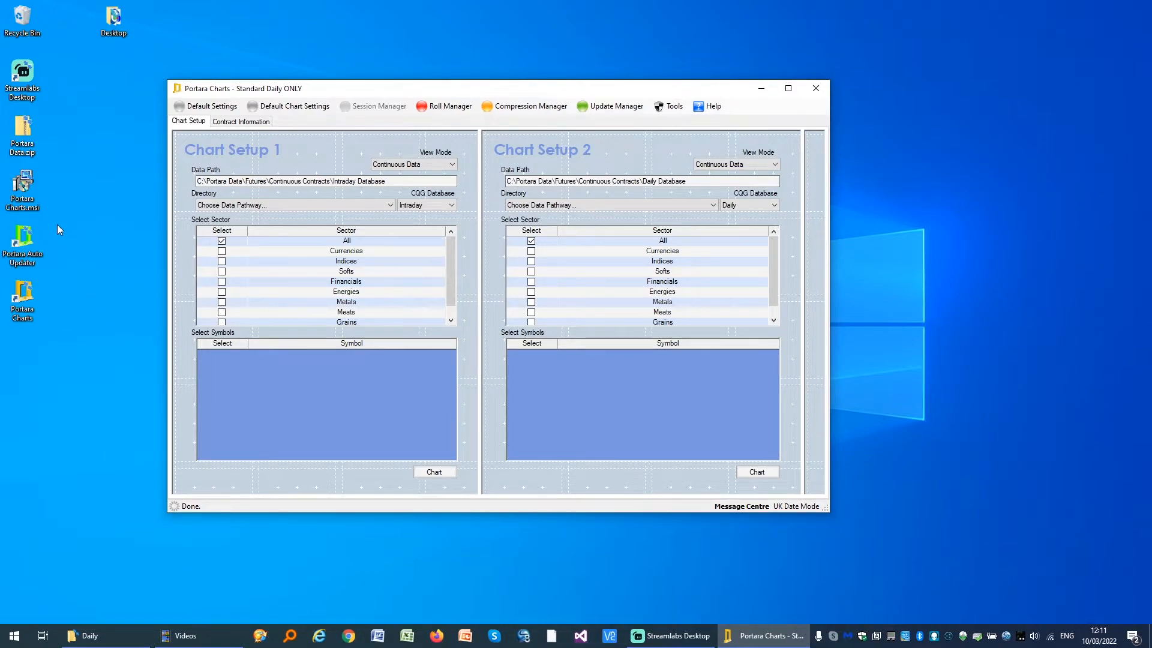
Step: Launch Portara Auto Updater, select All Zones for automatic monitoring, and minimise the monitor
click(26, 246)
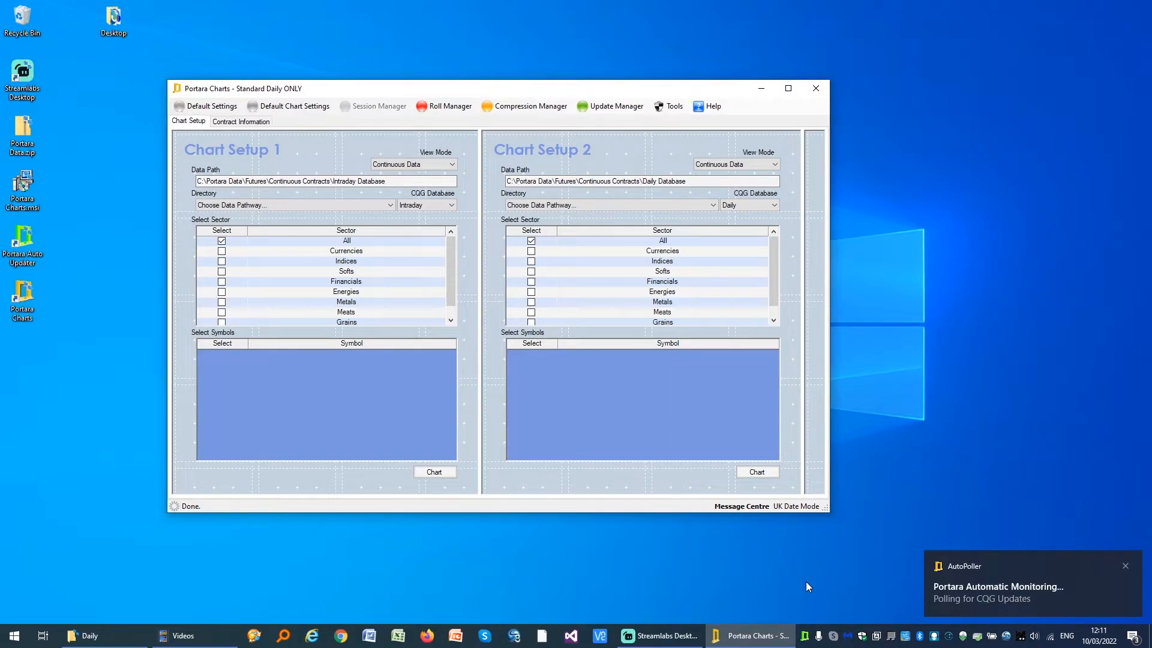
click(804, 636)
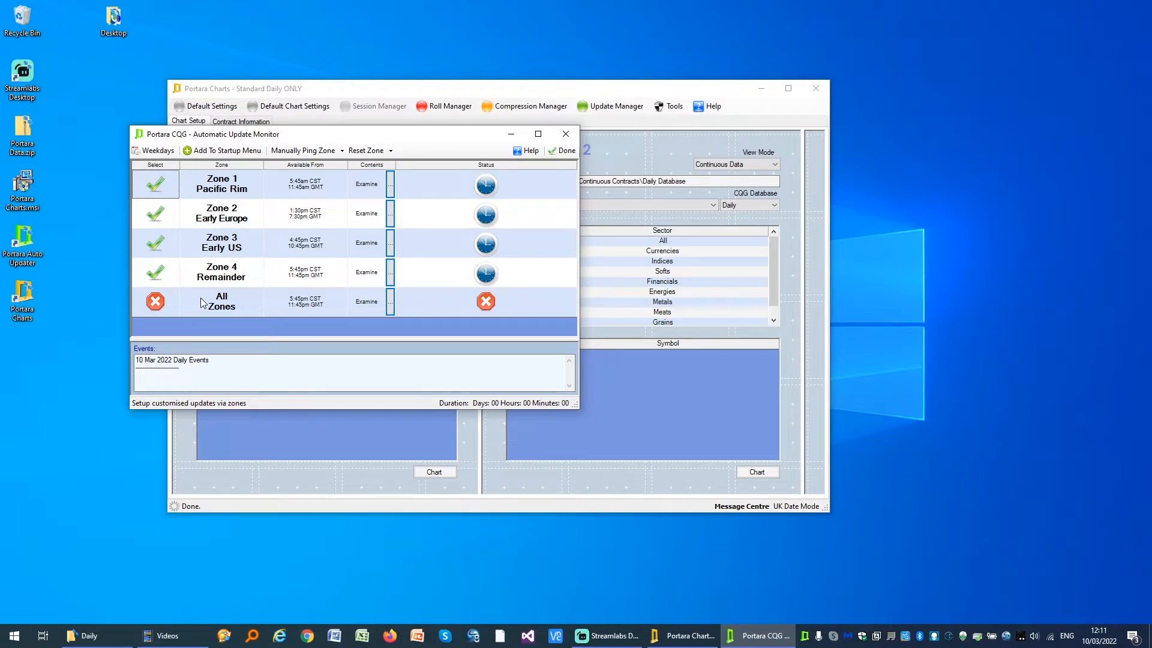
click(155, 302)
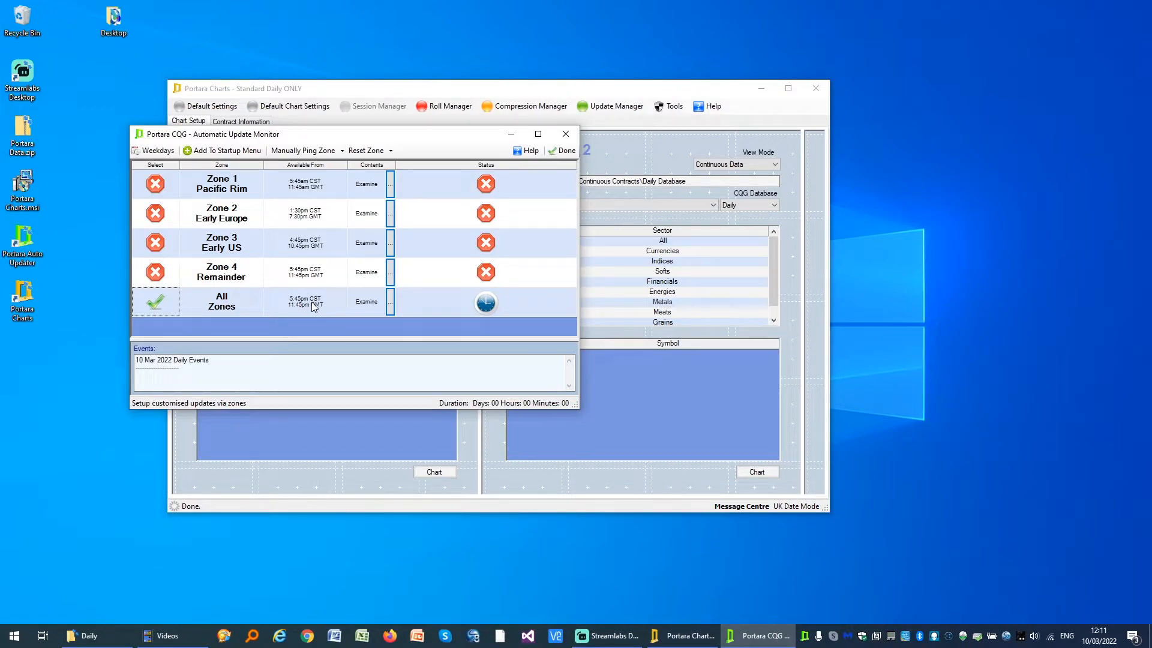
click(511, 134)
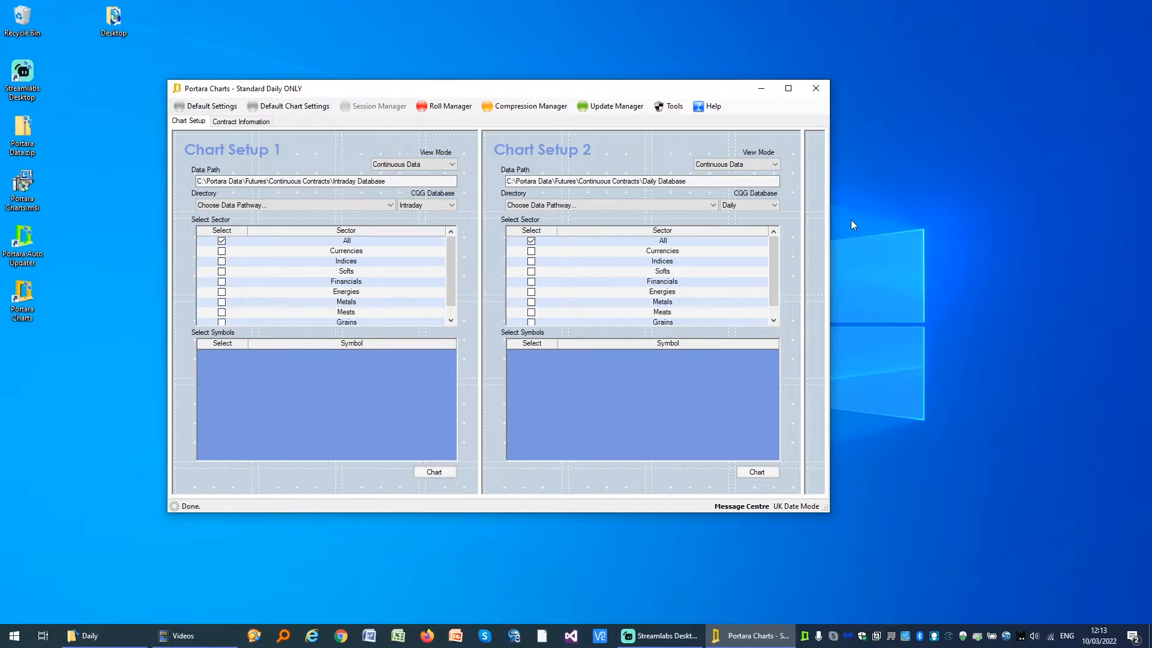
Step: Open the Auto Updates API settings of the CQG Daily Update Service and enable Roll and Compress Daily for All Zones
click(610, 108)
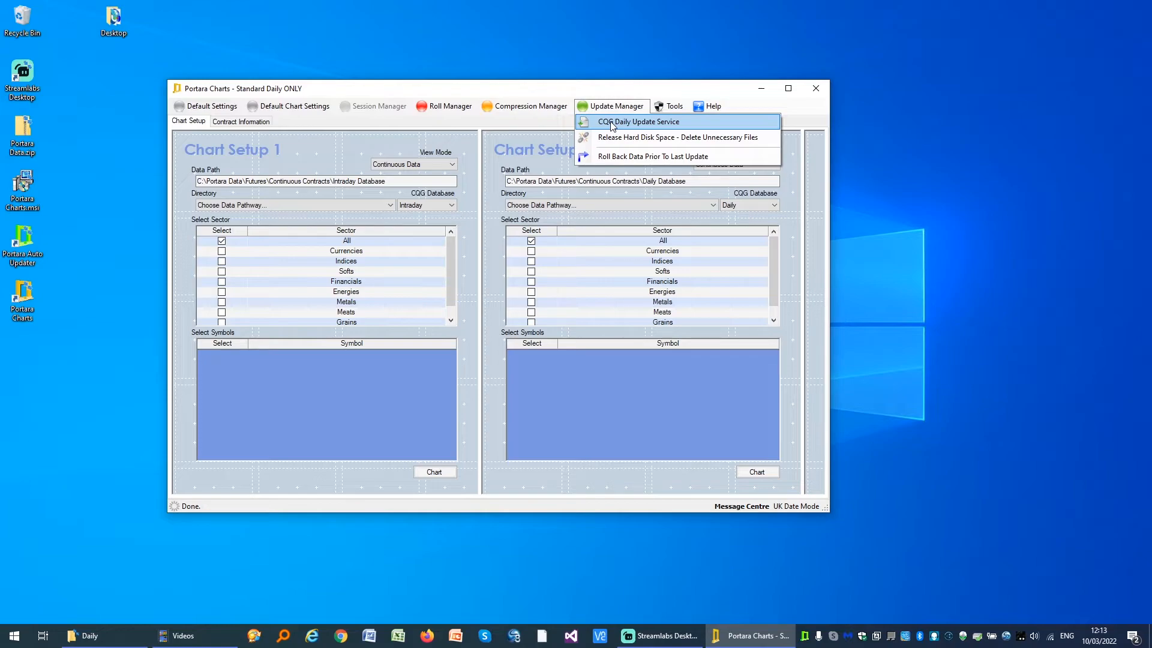
click(623, 126)
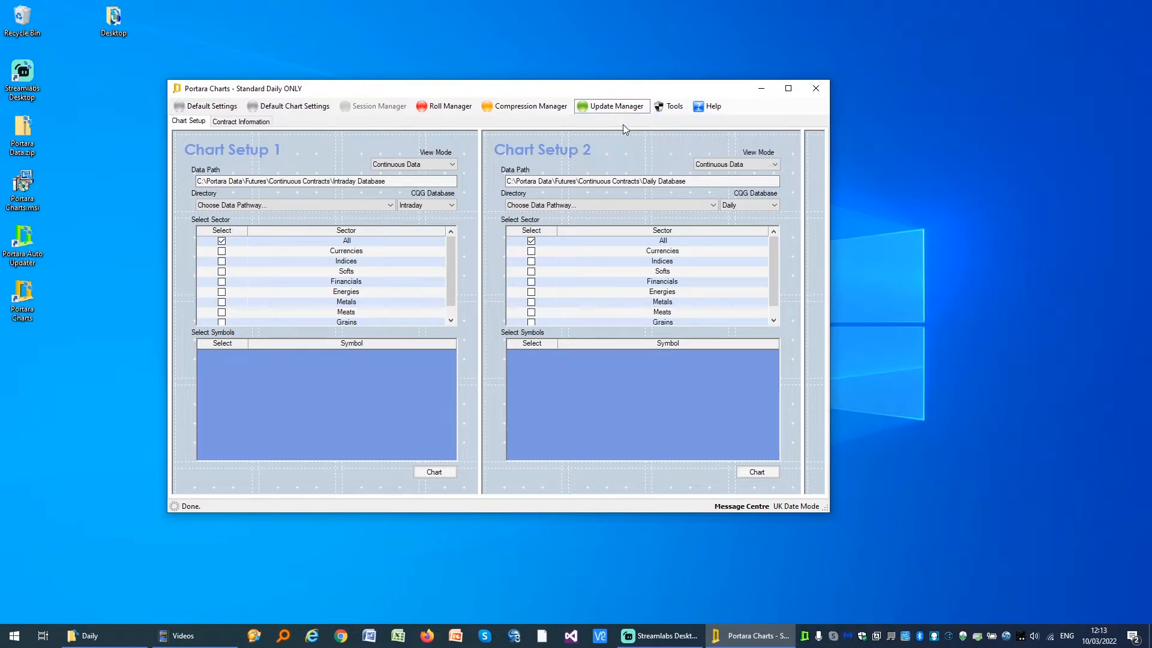
drag(571, 114, 557, 74)
click(413, 90)
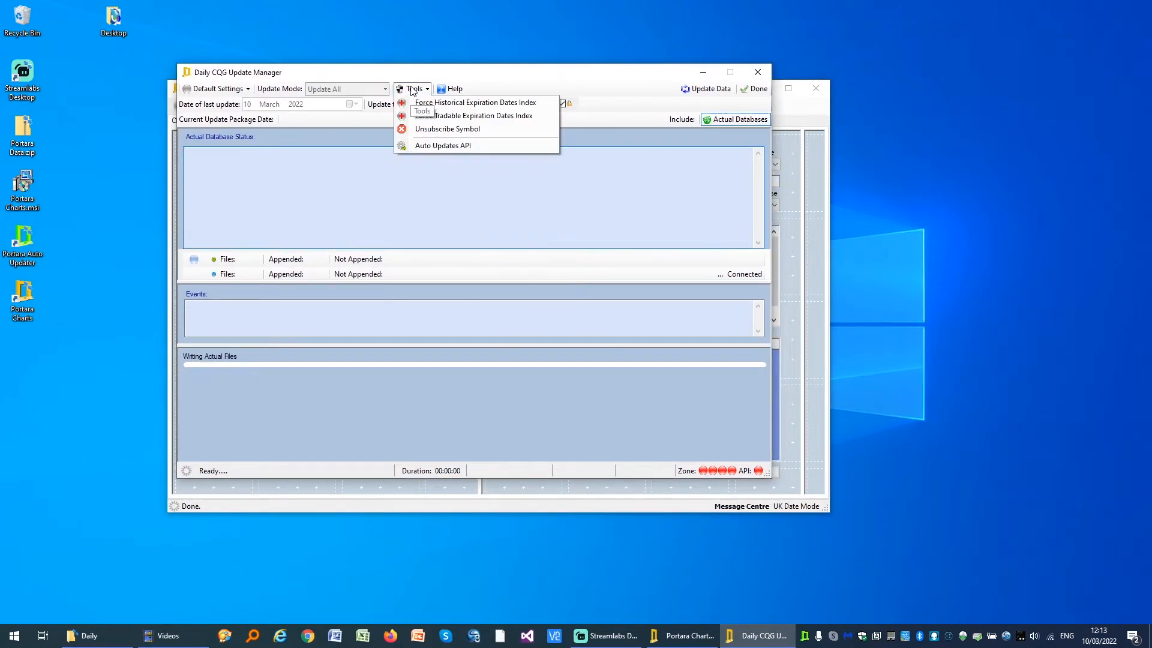
click(426, 147)
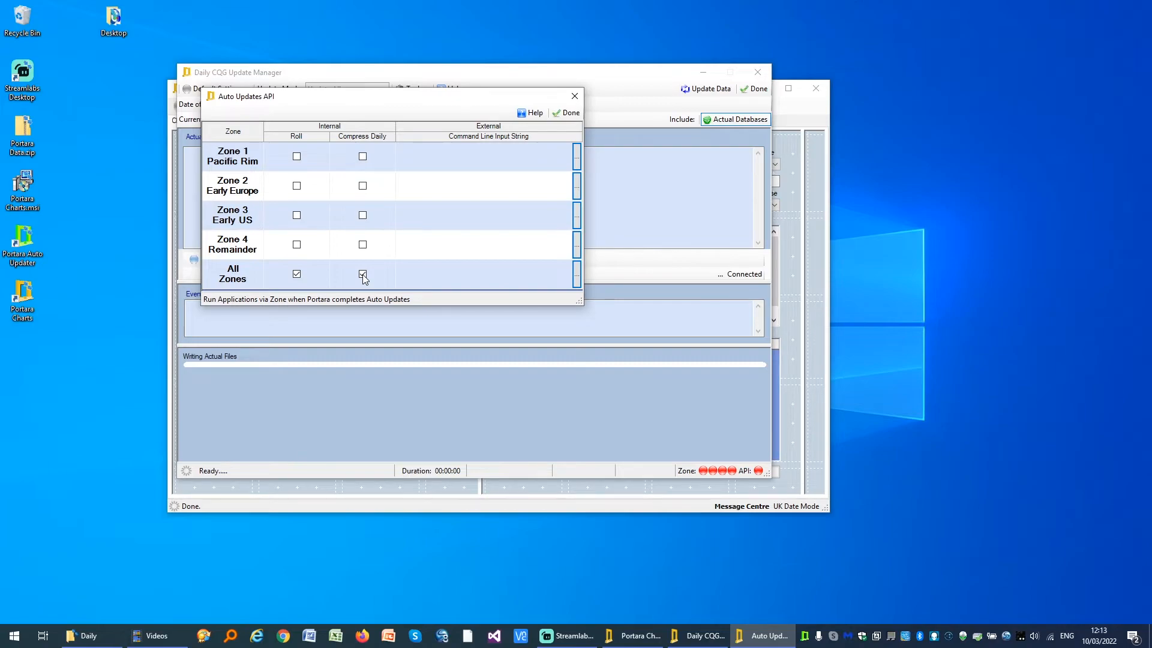
Step: View the external executable picker for All Zones without choosing a file, clear Roll and Compress Daily, and close the Update Manager
click(577, 279)
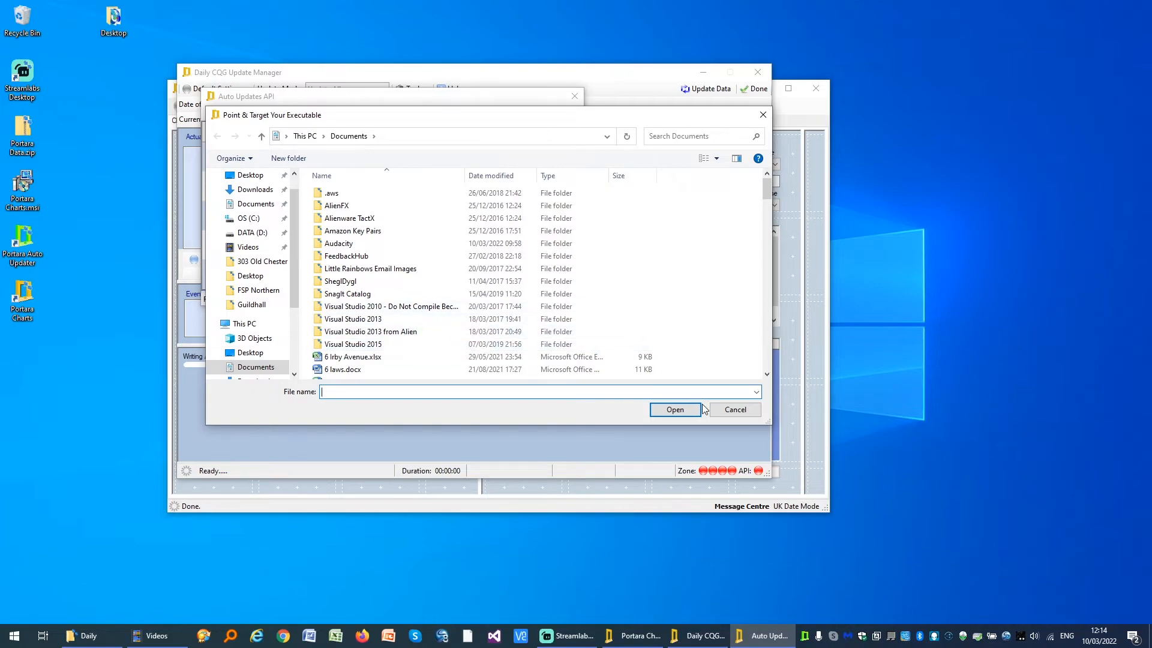
click(731, 413)
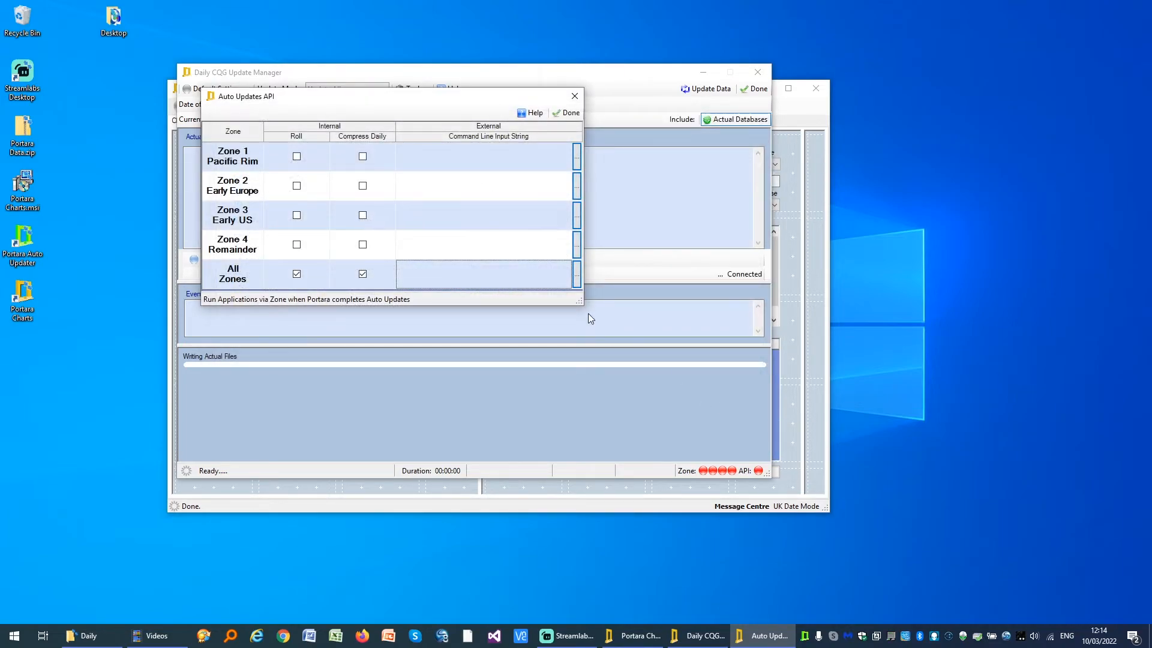
click(298, 276)
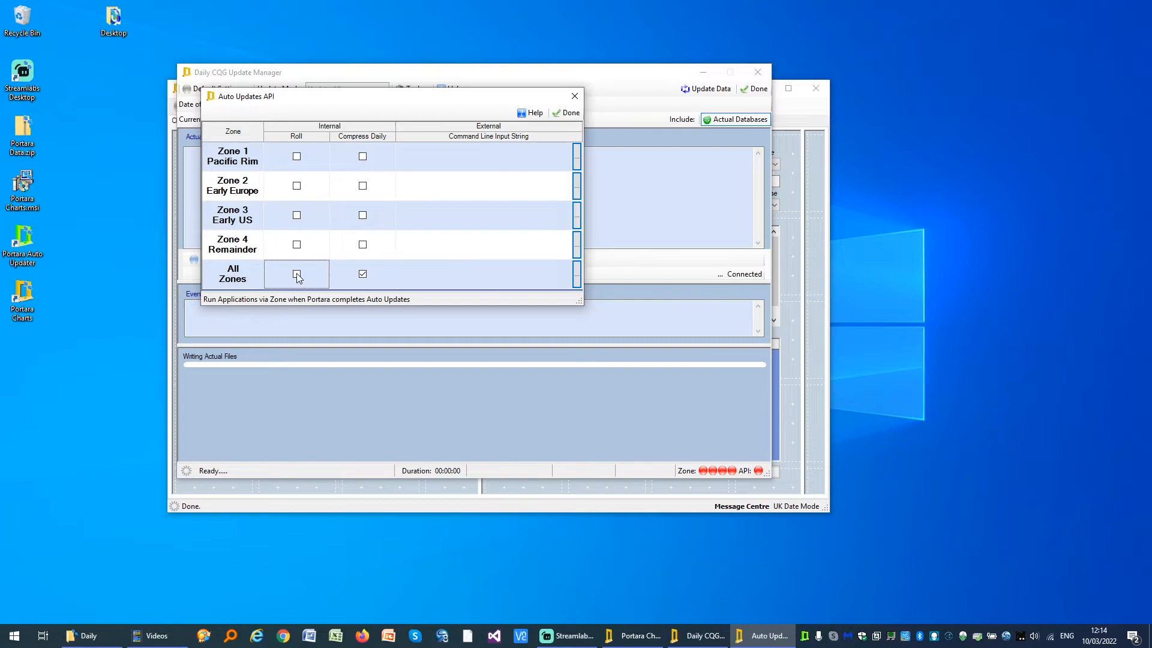
click(363, 276)
click(568, 114)
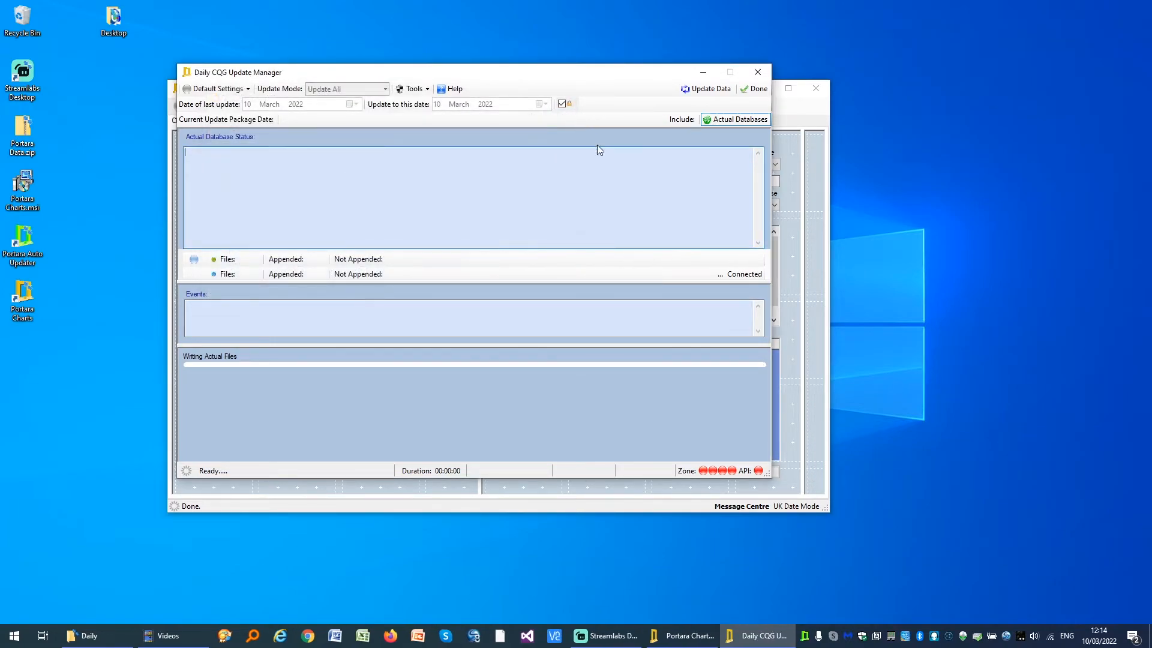
click(762, 89)
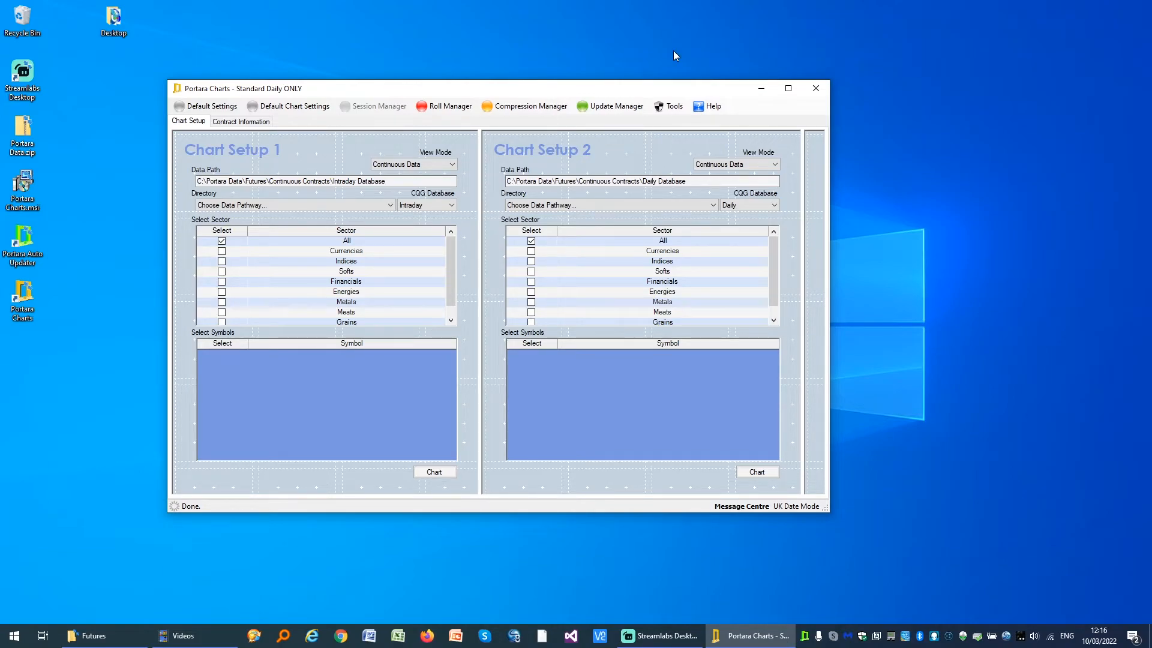
Step: Create the Trading Blox FuturesInfo.txt file in C:\Portara Data\Futures\ with the USD, Cash, Forex, Roll Series and Margin options all enabled
click(673, 113)
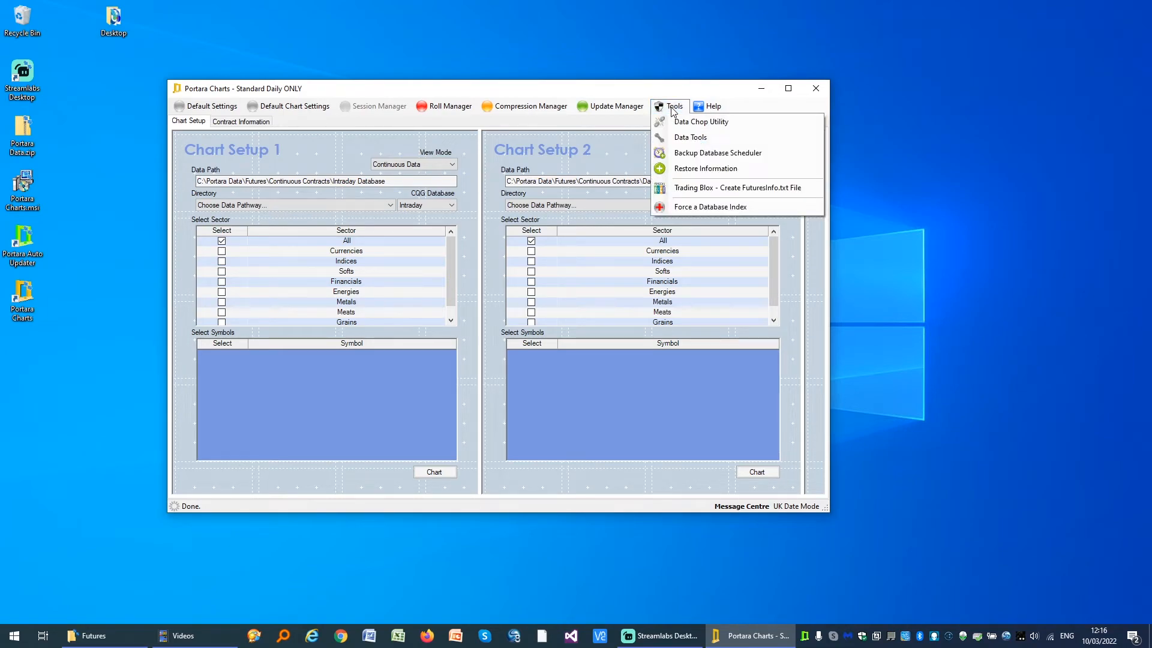
click(709, 189)
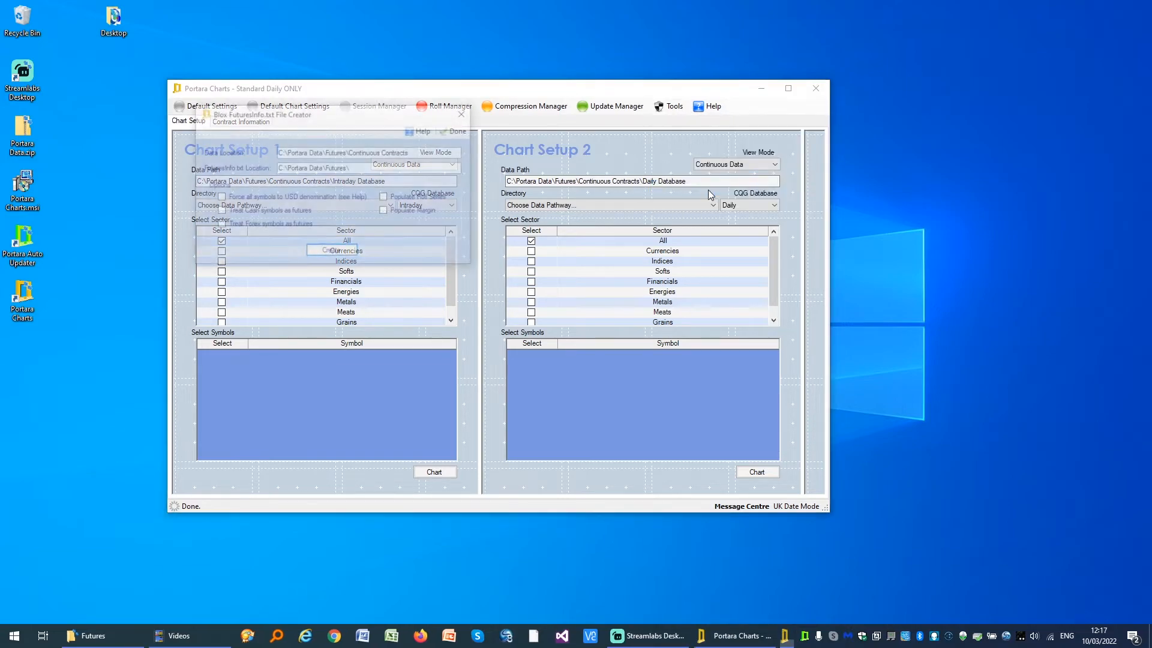
click(385, 212)
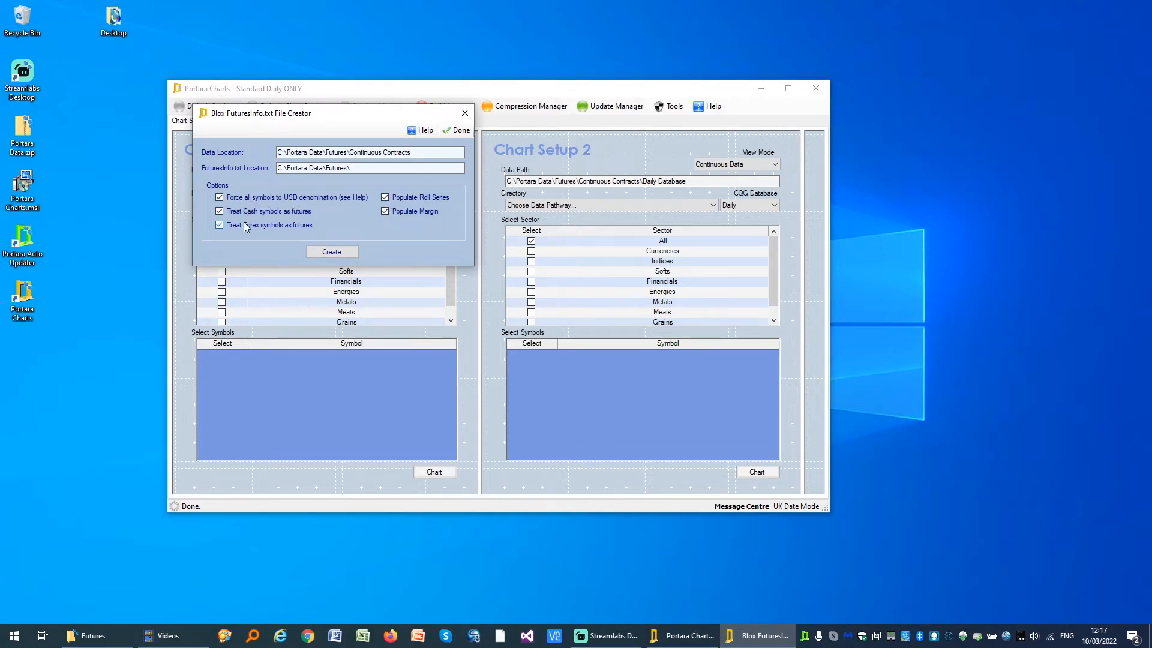
click(329, 253)
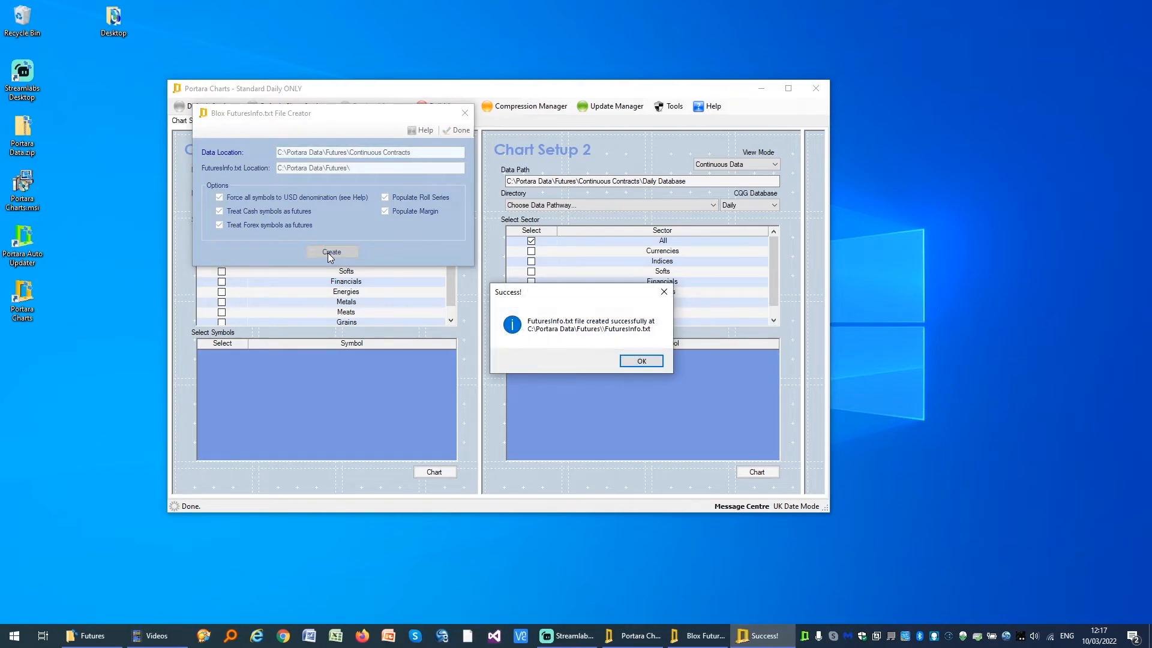
click(637, 361)
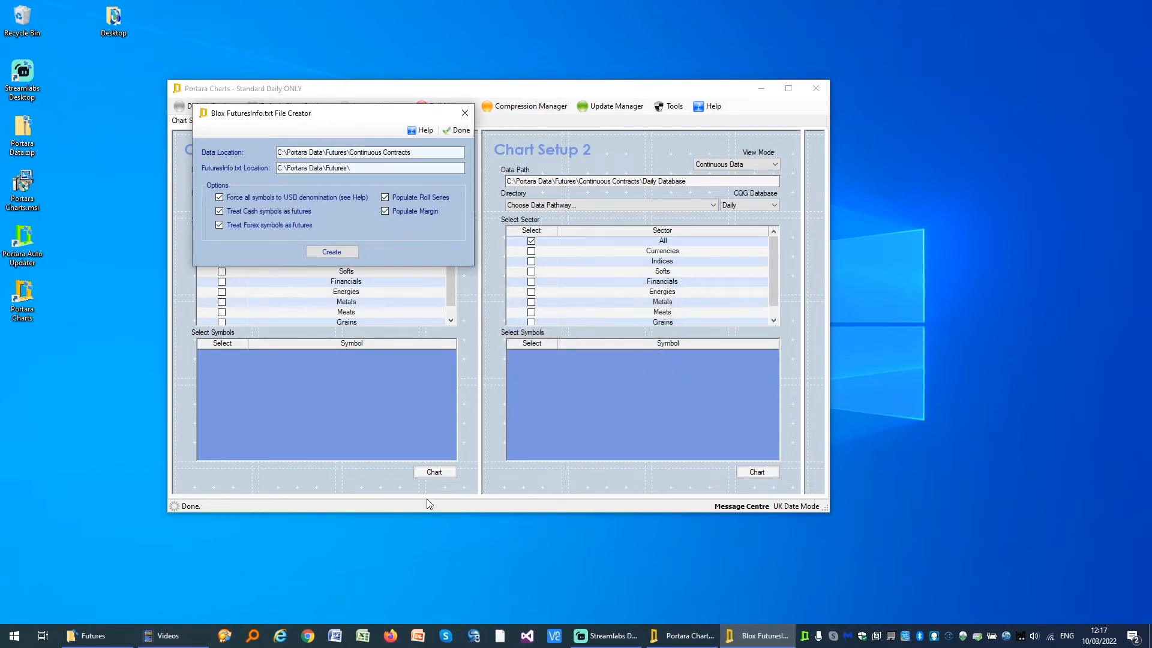
Step: Open FuturesInfo.txt from the Futures folder to examine its symbol entries, and close it and the file creator
click(96, 636)
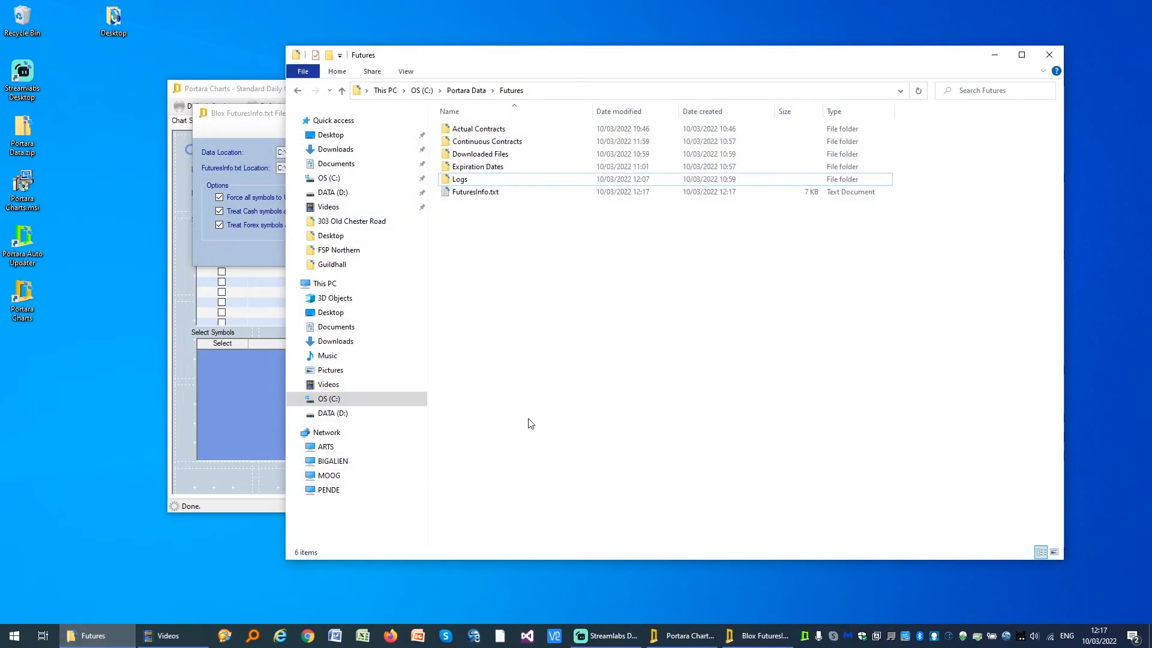
double_click(451, 193)
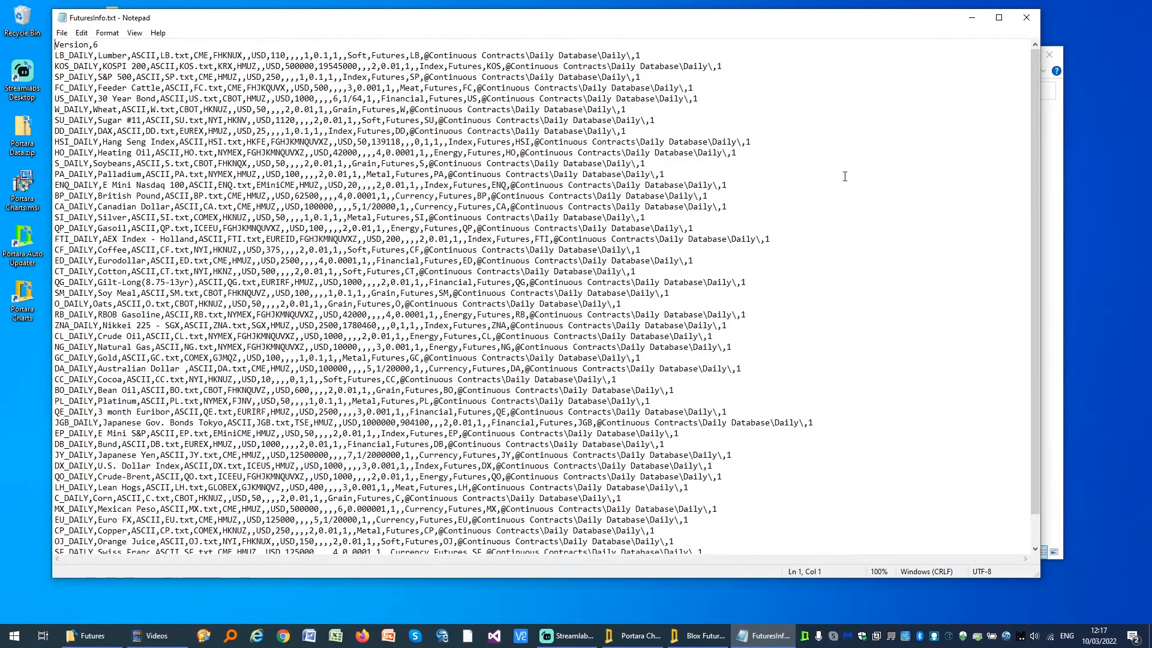
drag(1034, 168, 1029, 88)
click(1025, 17)
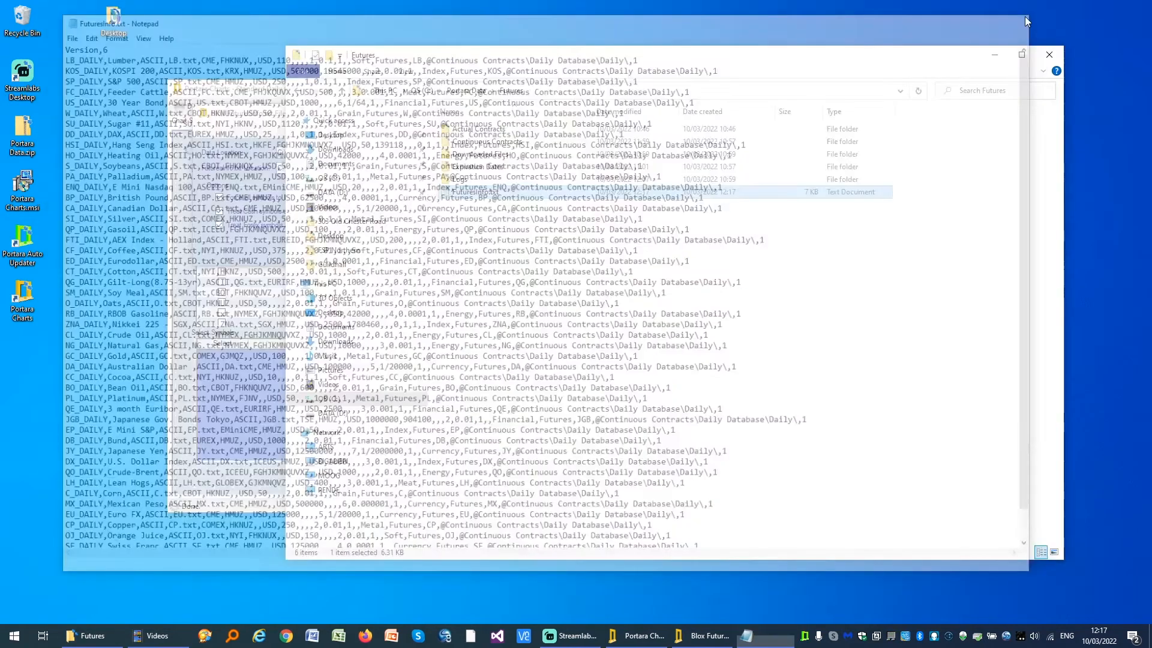
click(997, 54)
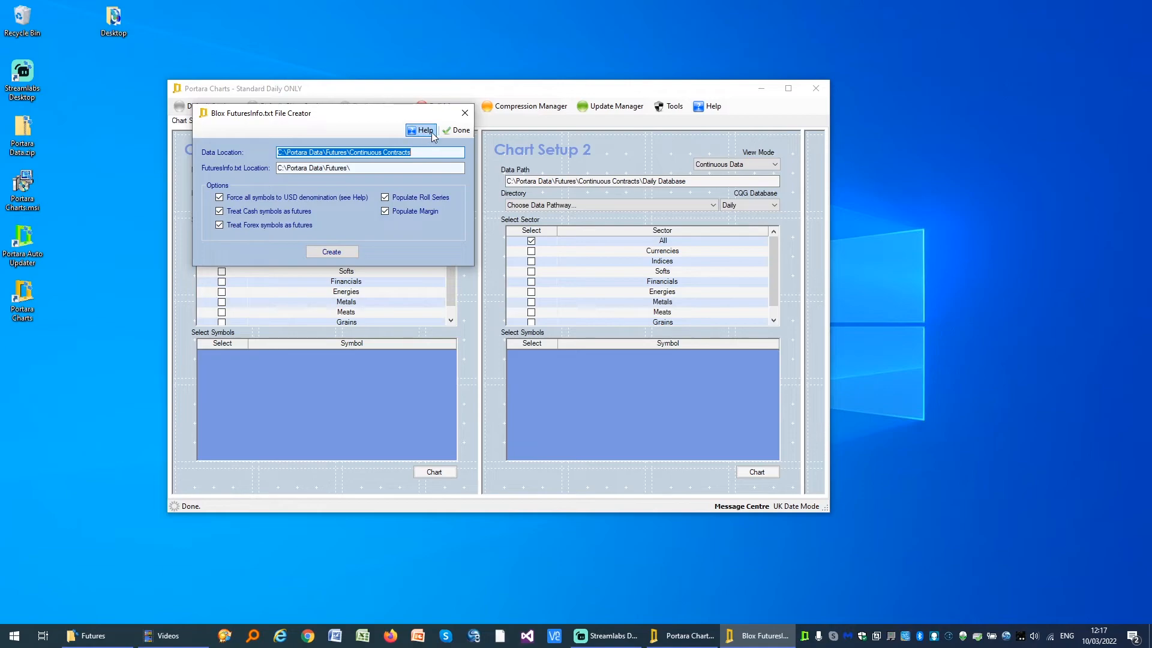
click(459, 131)
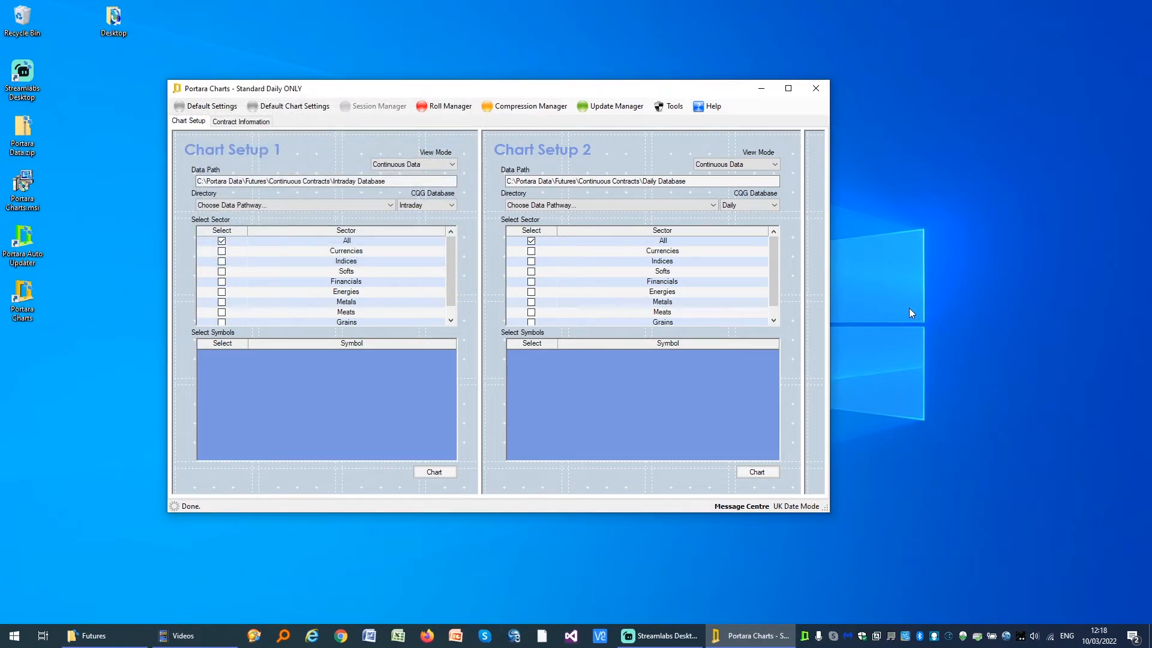
Step: Open the local help, view the 'Start Of Bar' v 'End Of Bar' timestamp topic under Compression Managers, and close the help
click(718, 108)
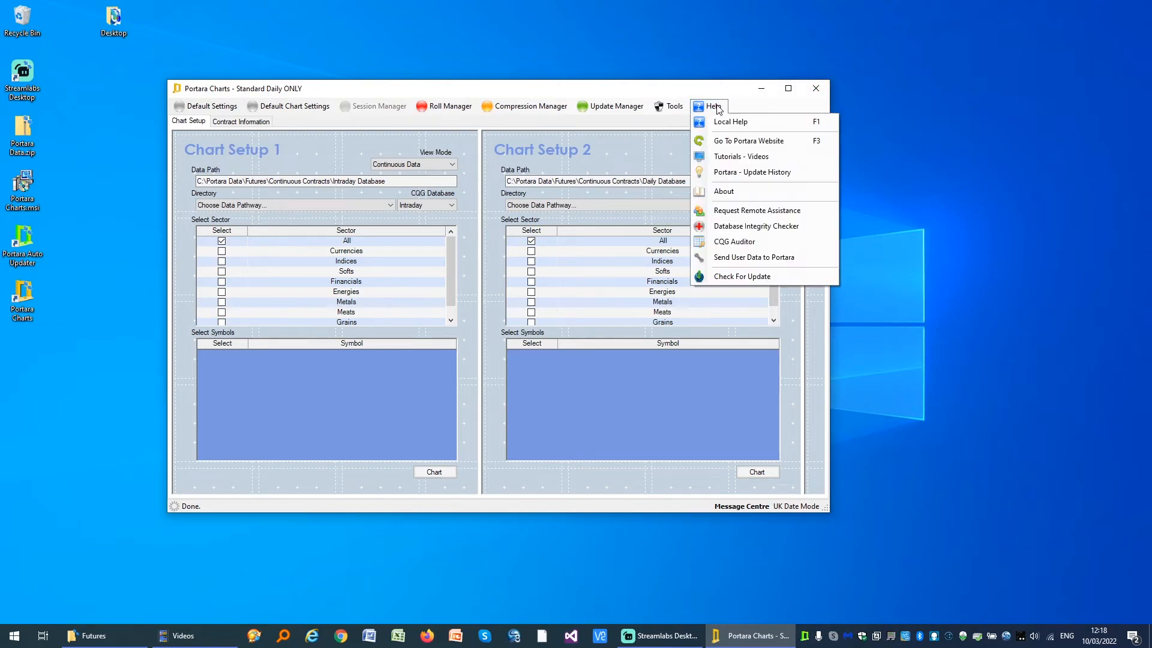
click(723, 123)
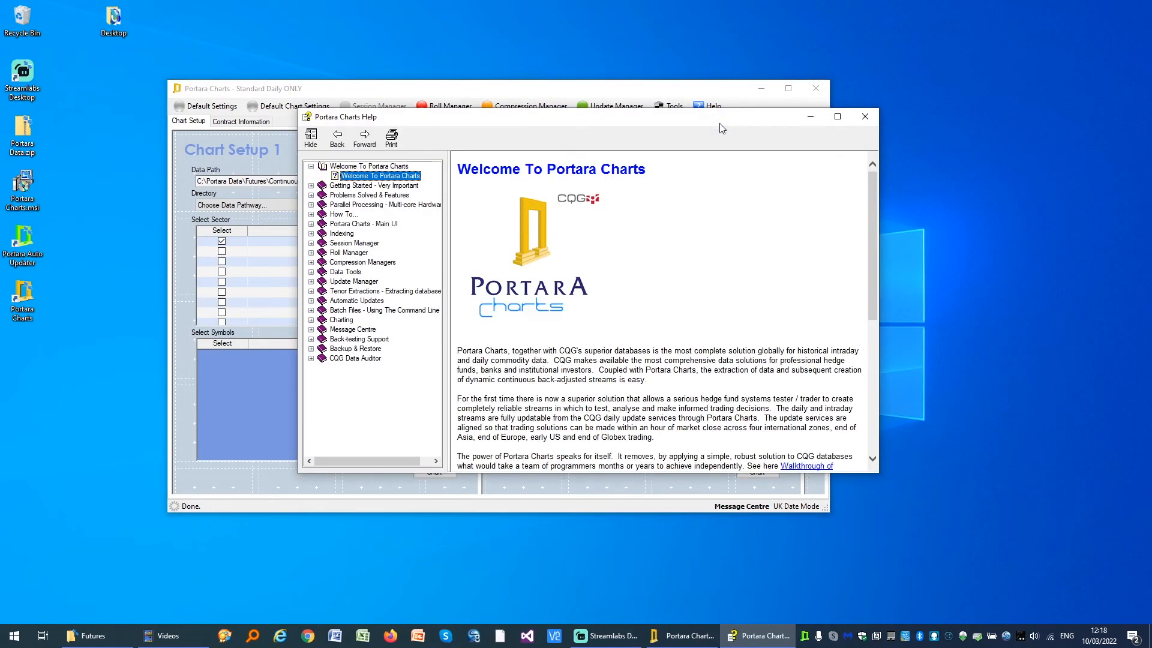
click(311, 262)
click(371, 300)
click(366, 338)
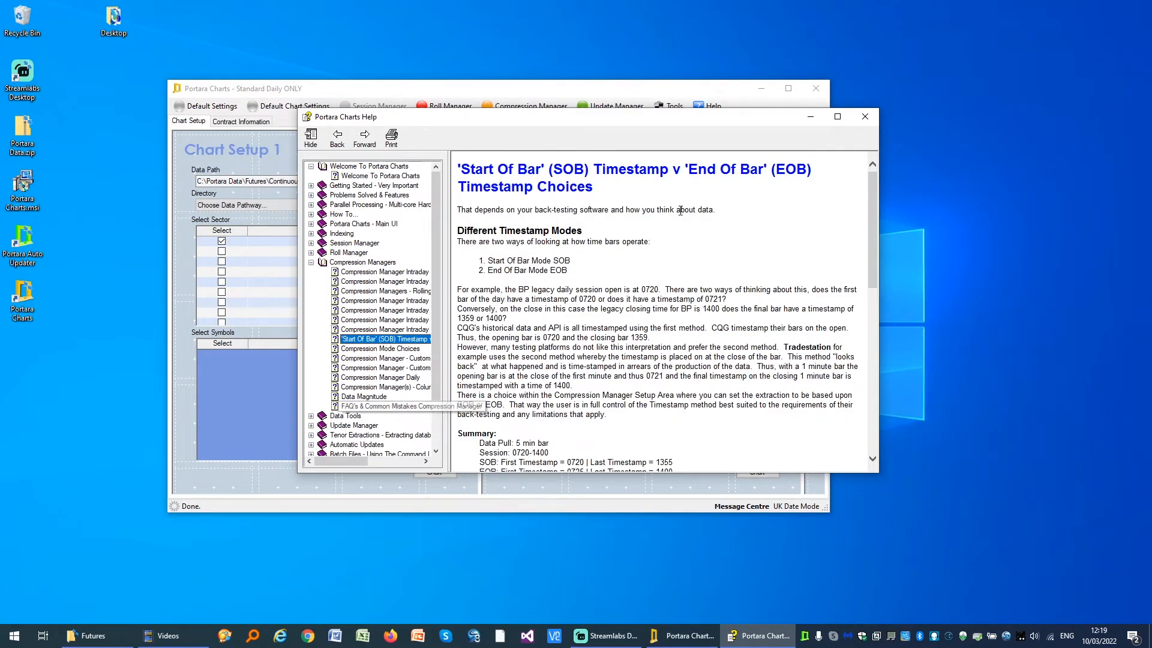
click(865, 116)
Step: Open the Portara video tutorials web page, look through the Futures Data Tutorials, and close the browser
click(714, 108)
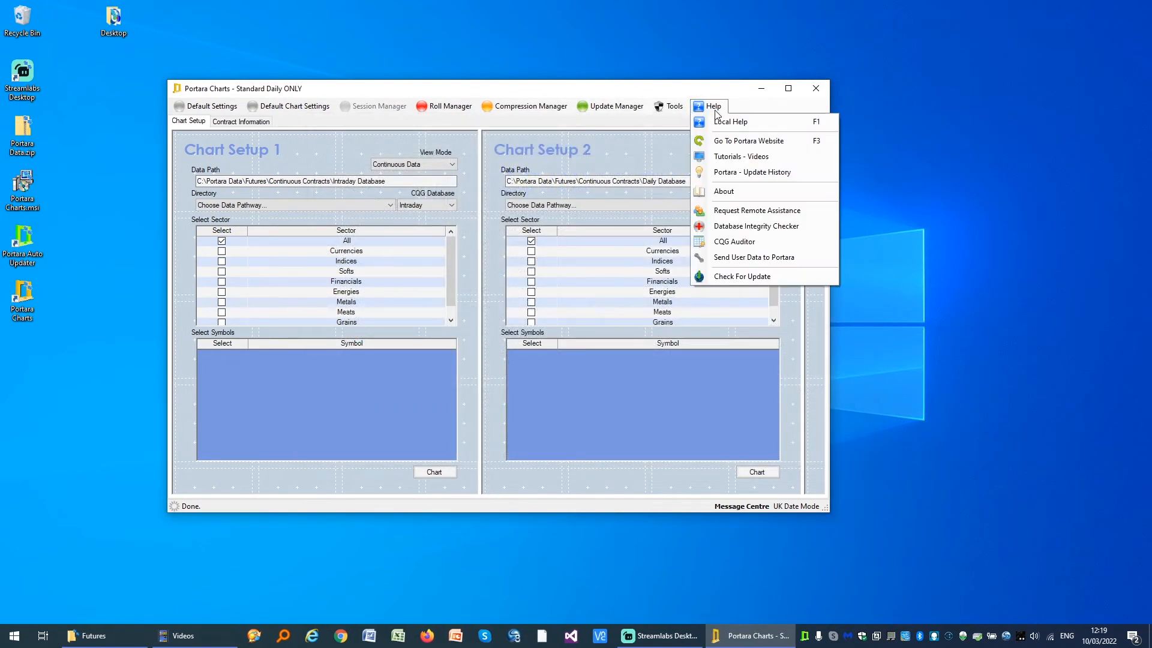
click(720, 157)
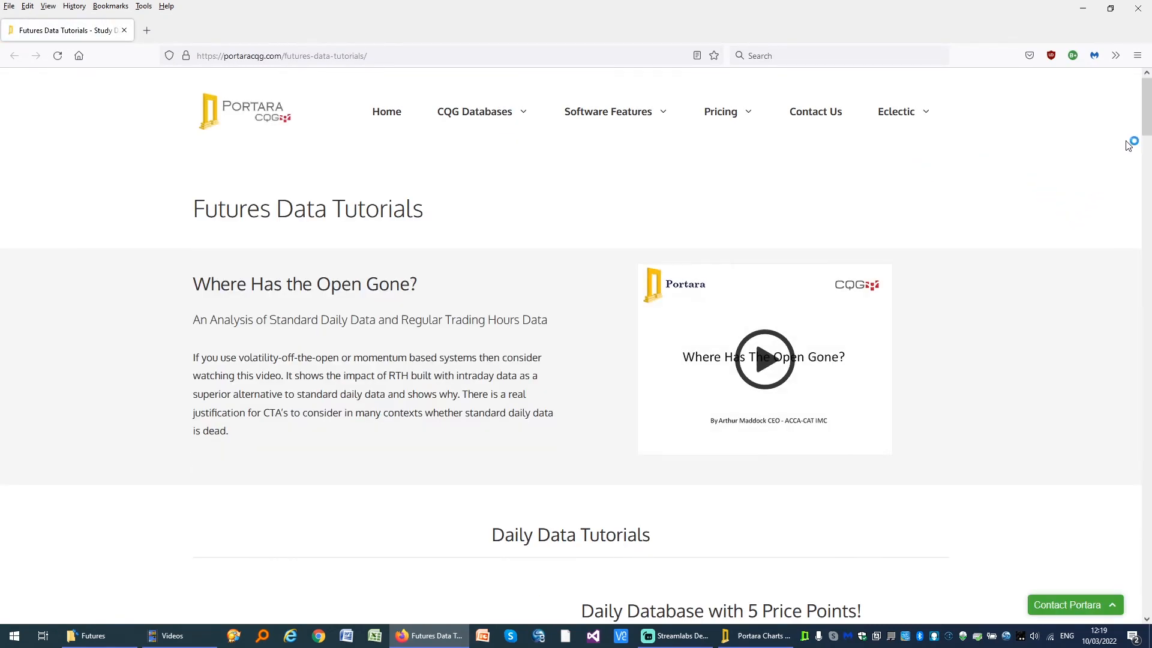
drag(1148, 108, 1137, 77)
click(1138, 9)
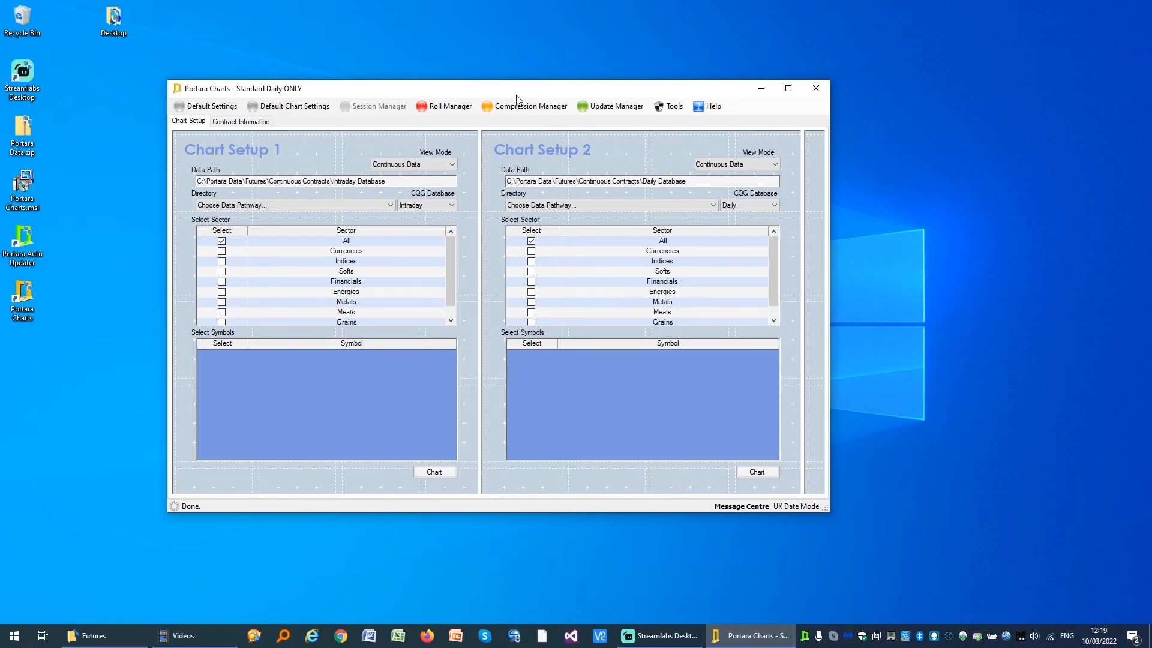
Step: Open the Daily Compression Manager and reposition its window over the main window
click(515, 110)
click(512, 136)
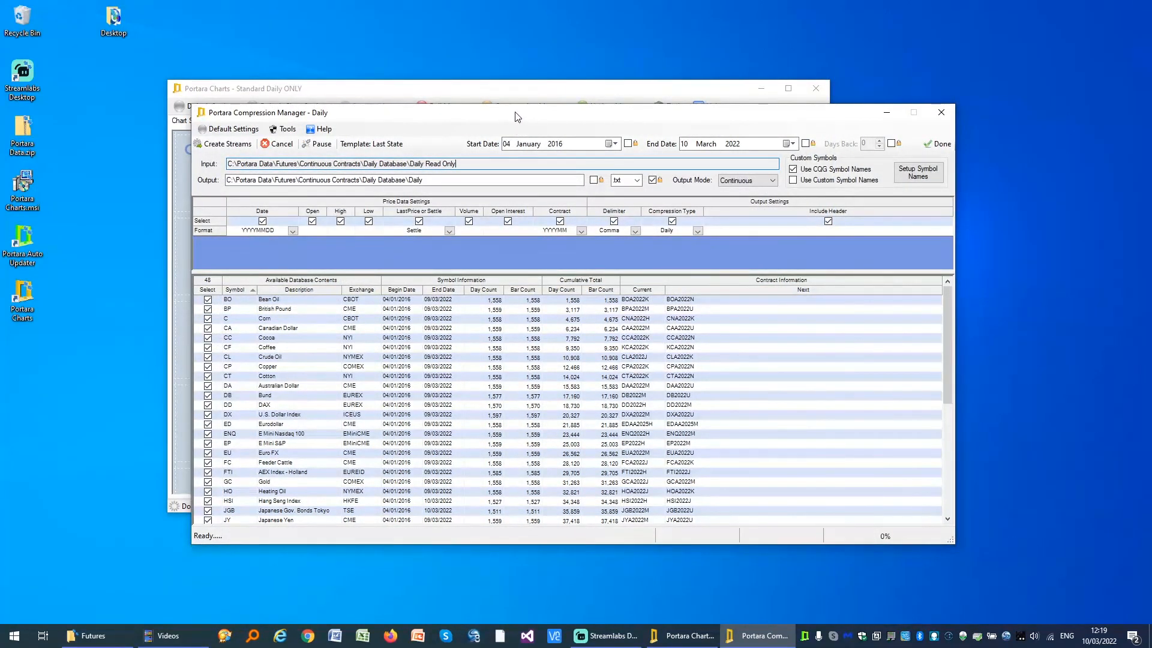
drag(518, 113, 452, 115)
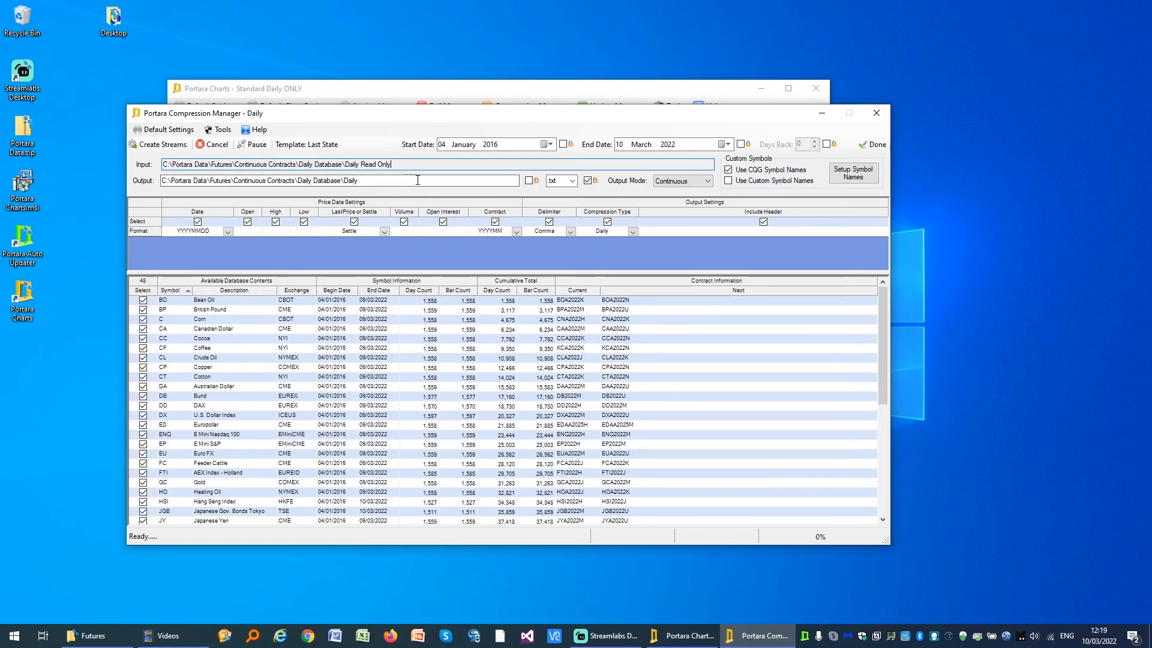
Step: Switch the compression type to Weekly to examine the output path, and set it back to Daily
click(633, 233)
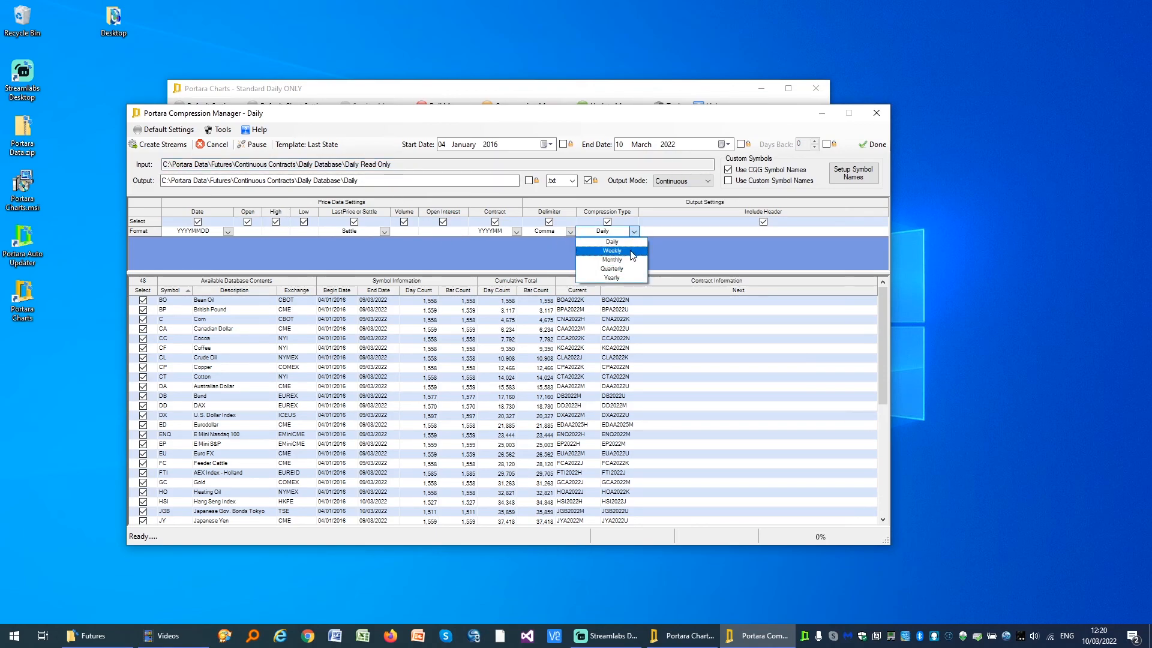
click(631, 250)
drag(387, 180, 307, 181)
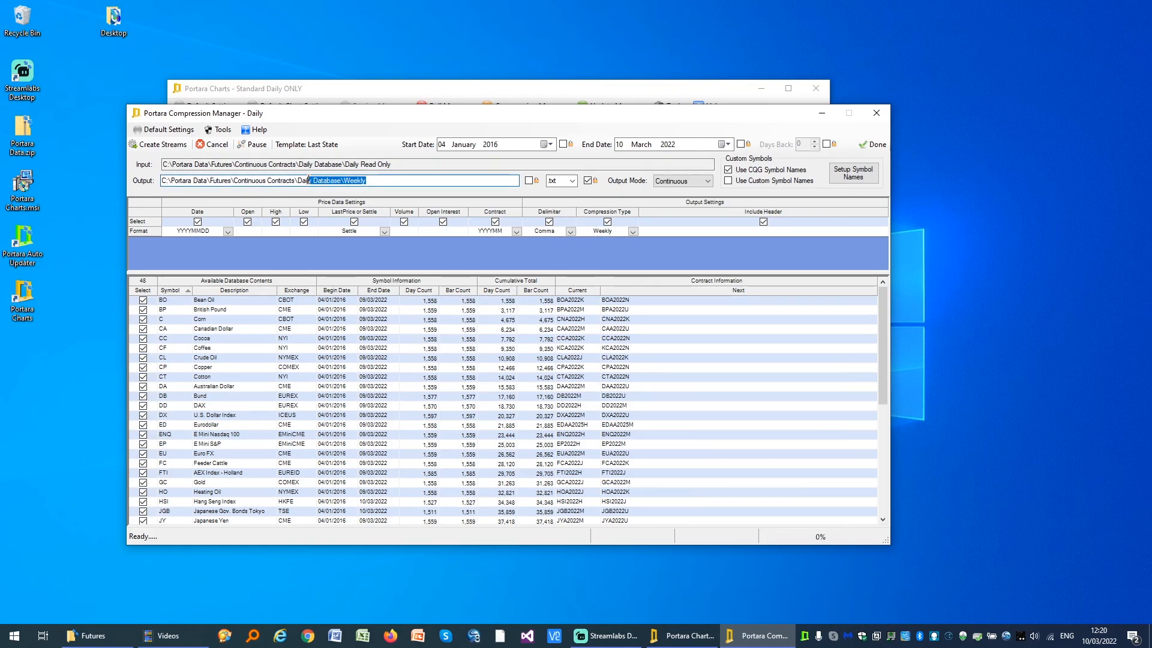
click(400, 178)
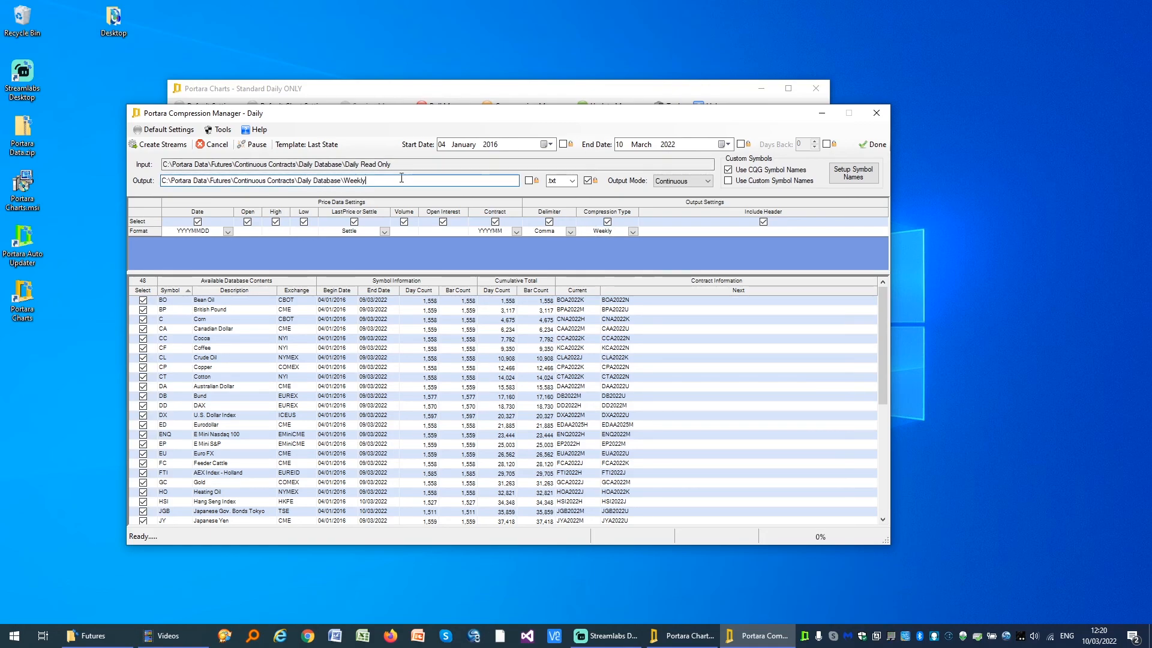
click(634, 232)
click(621, 240)
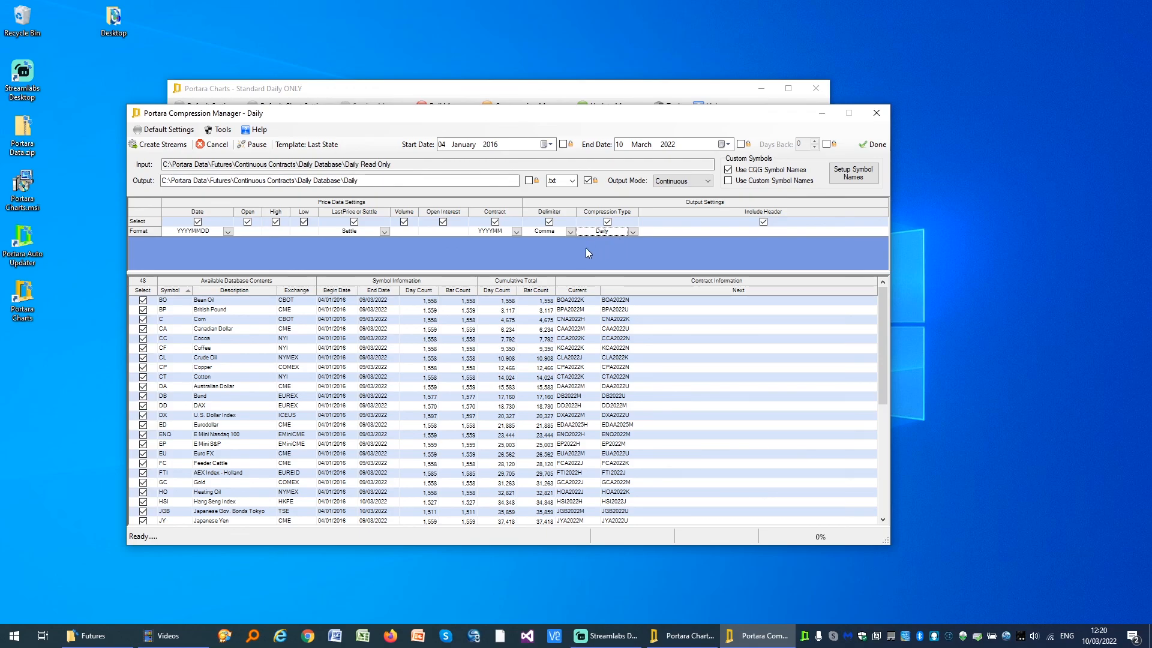